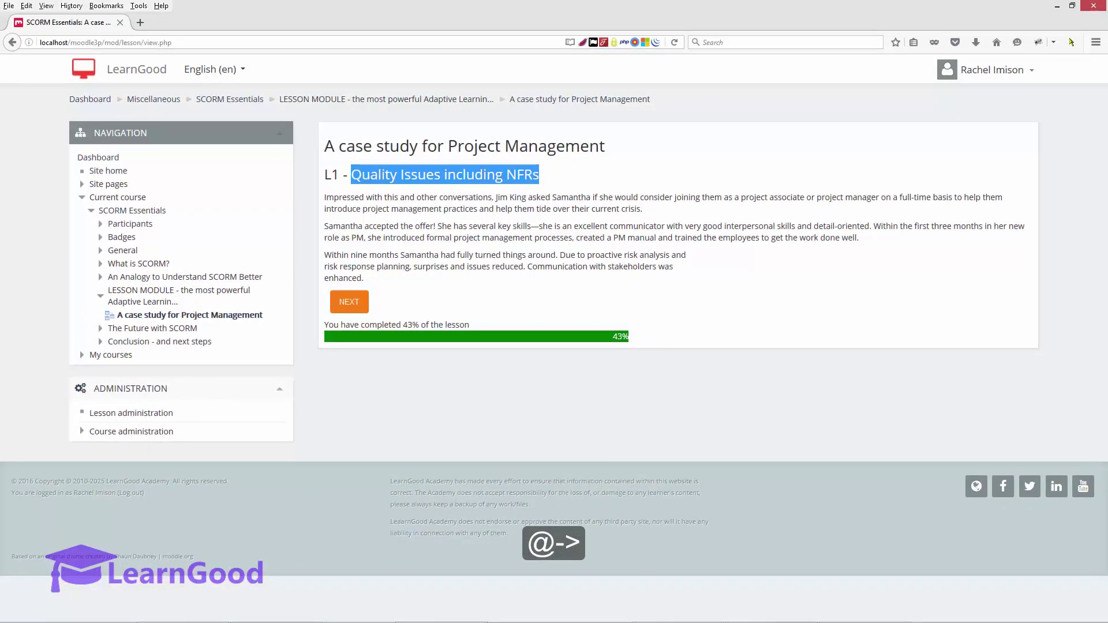
Switch to PowerPoint, locate the Quality Issues – incl NFRs box in the L1 row, and return to the browser lesson.
mouse_move(662, 621)
click(866, 611)
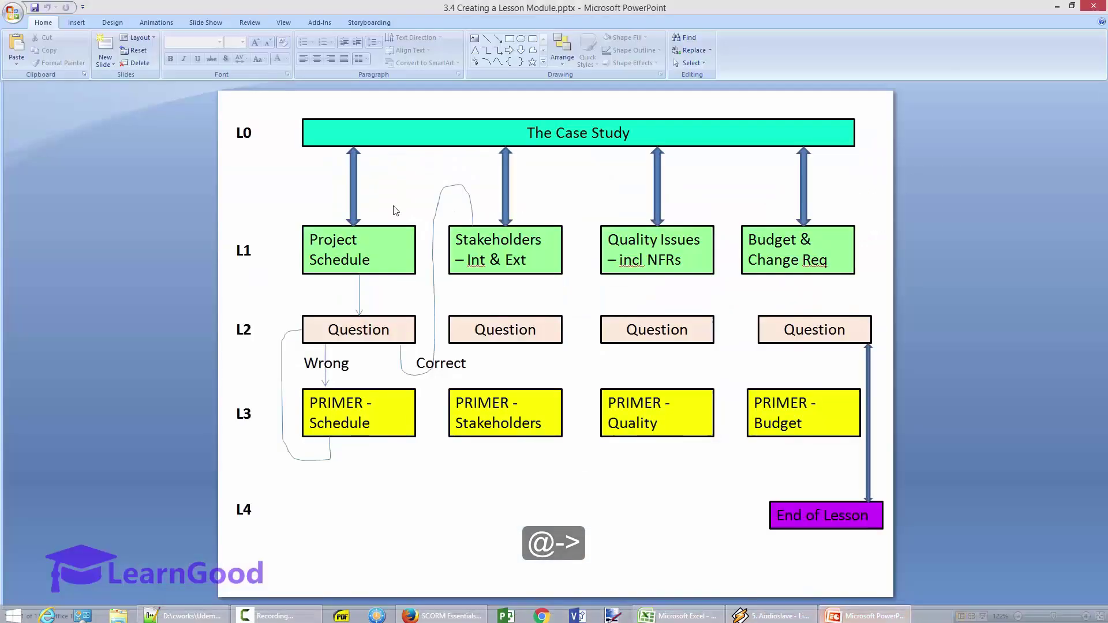
click(615, 238)
drag(608, 239, 680, 267)
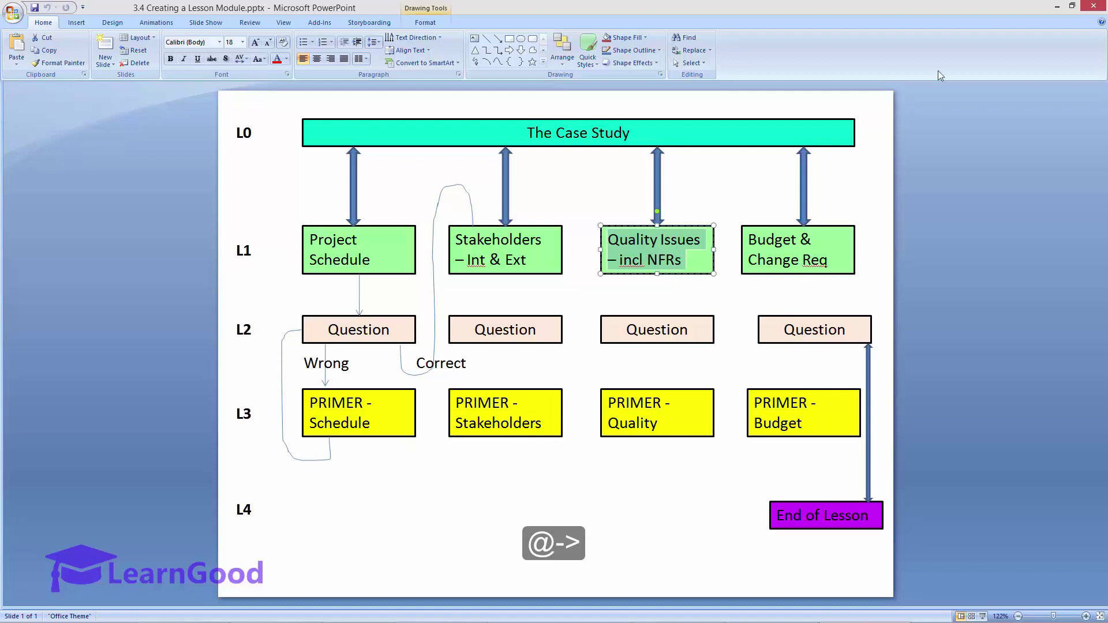
click(1058, 6)
Read the Quality Issues page, advance to its question and submit "A Bug Tracking Tool such as BugZilla!" as the answer.
drag(374, 197, 599, 255)
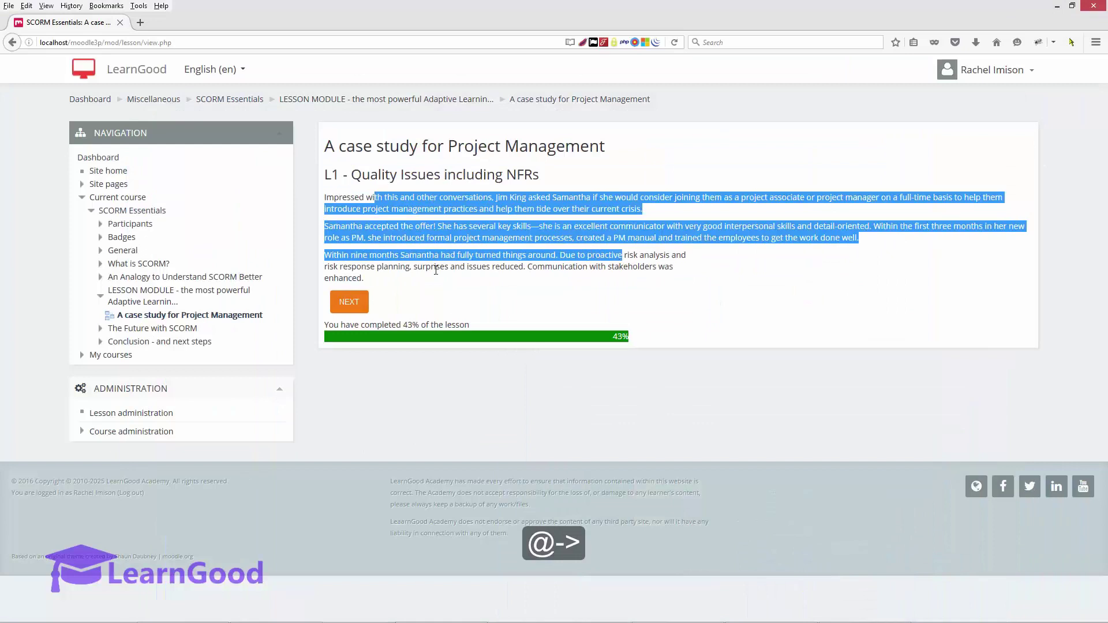
click(358, 302)
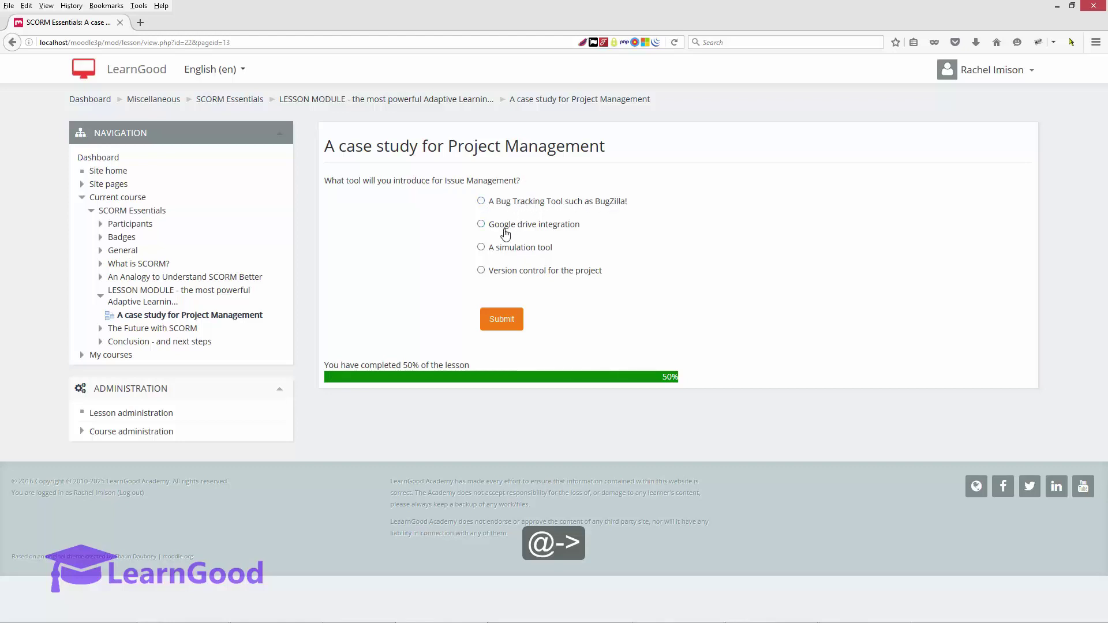
click(481, 202)
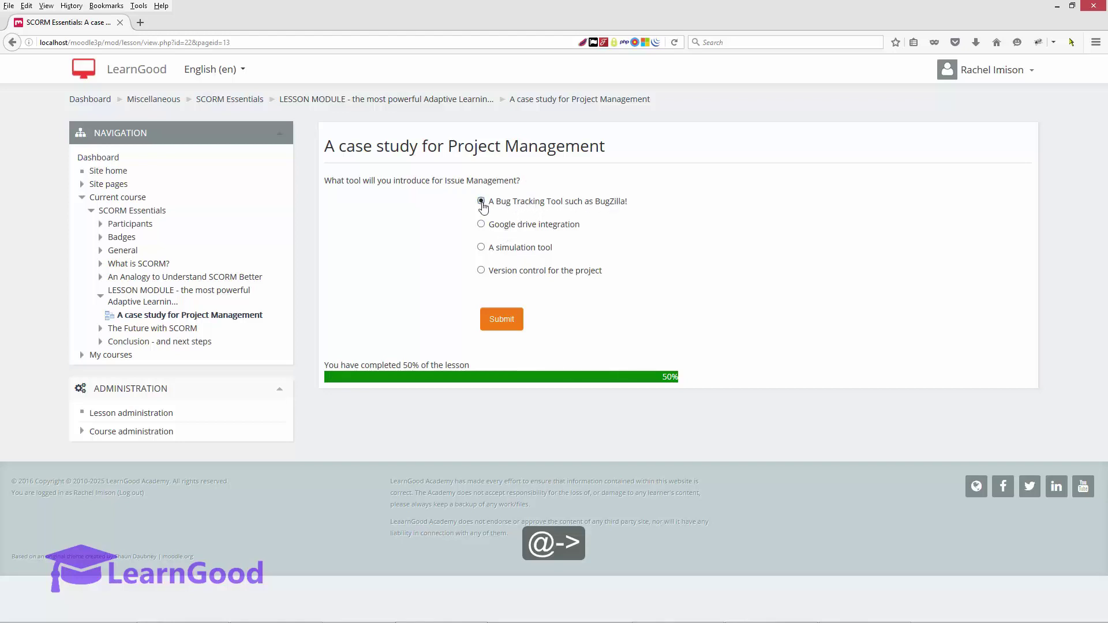
click(496, 322)
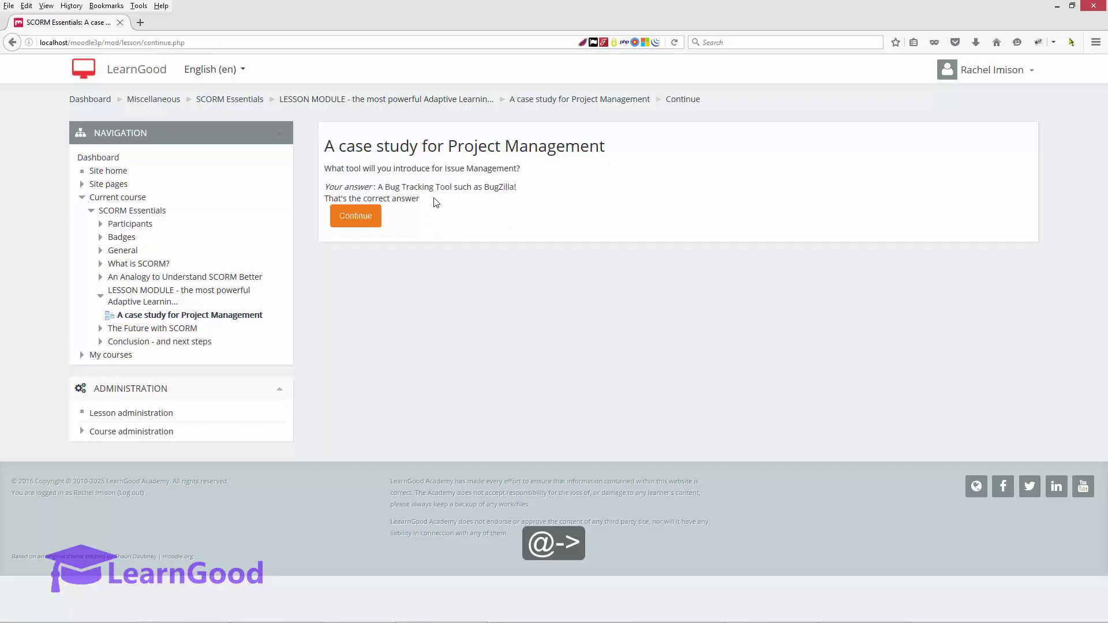
drag(437, 202, 362, 224)
Continue to the budget question, submit "I will first analyze both approaches!" and proceed to the following lesson page.
click(363, 224)
drag(350, 175, 552, 181)
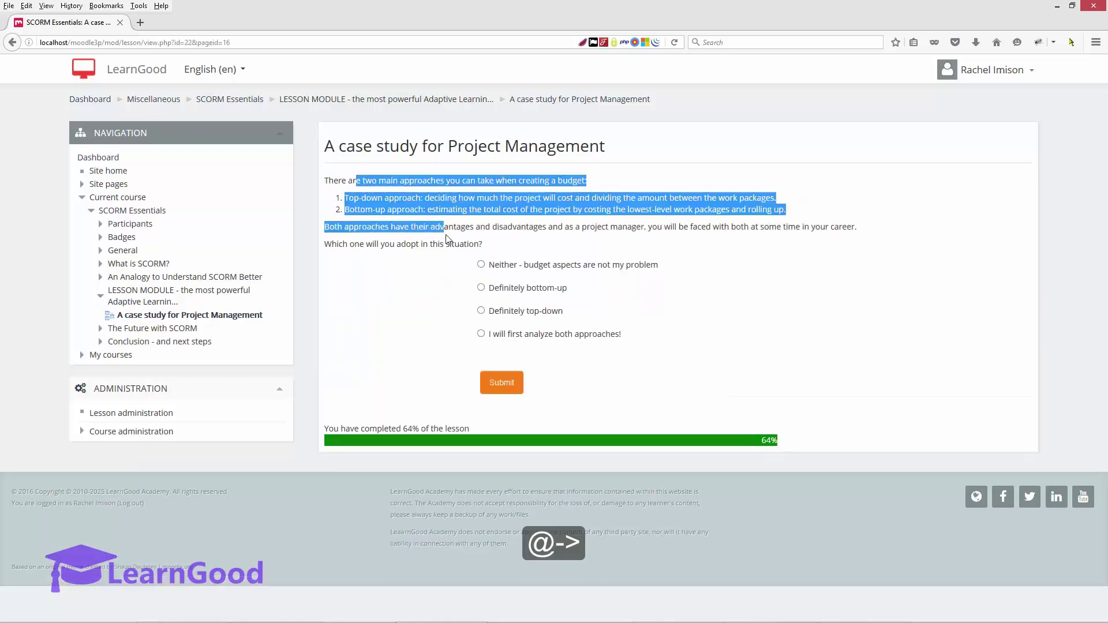
click(444, 233)
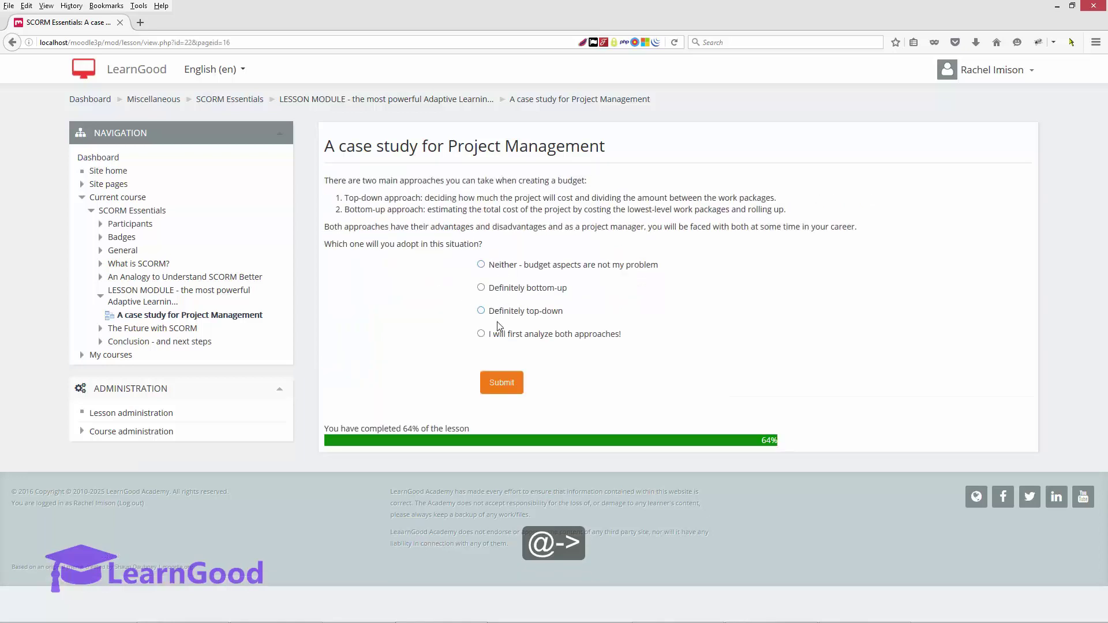
click(481, 335)
click(502, 382)
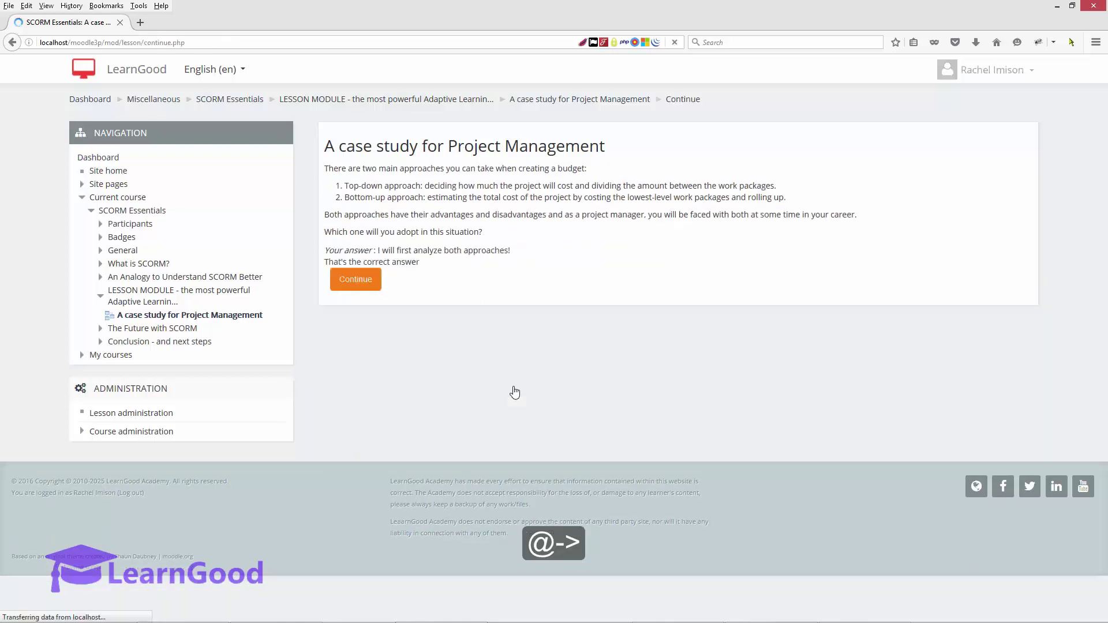
drag(329, 262, 419, 263)
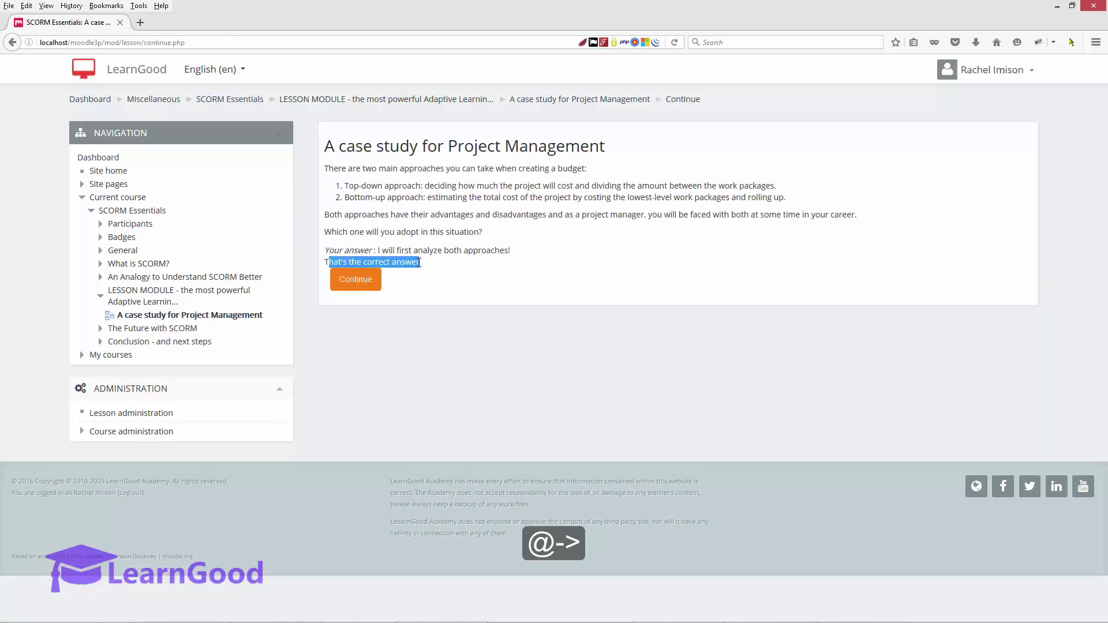
click(356, 285)
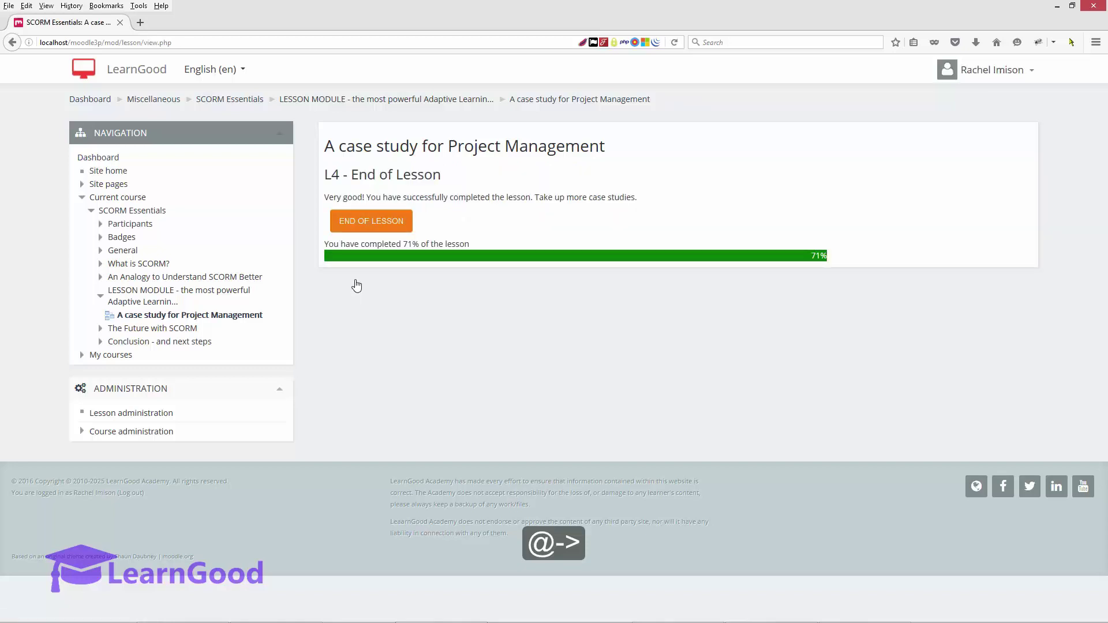
Compare the L4 End of Lesson page with its place in the PowerPoint lesson diagram and return to the browser.
drag(350, 174, 499, 180)
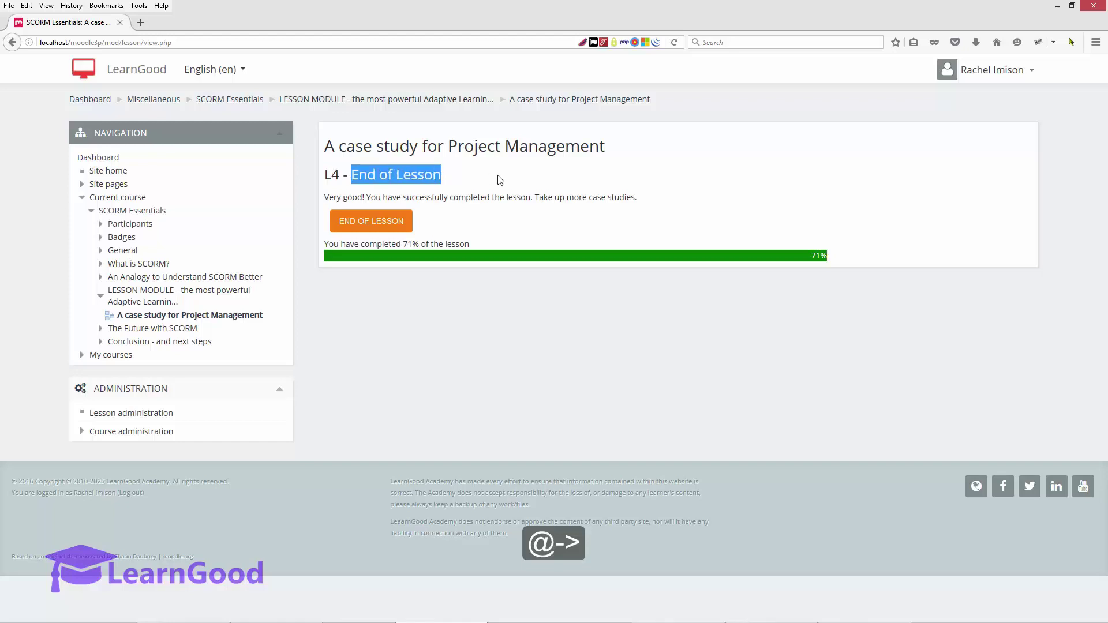
click(864, 611)
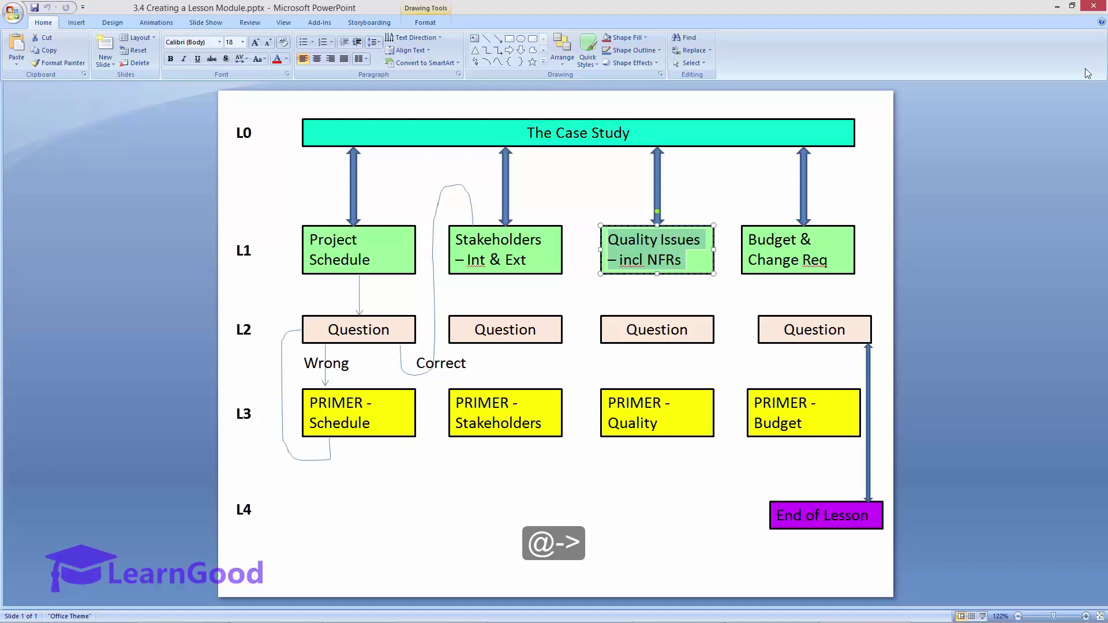
key(alt+Tab)
Examine the lesson's completion percentage and relate it to the pages mapped in the PowerPoint diagram.
drag(325, 244, 480, 245)
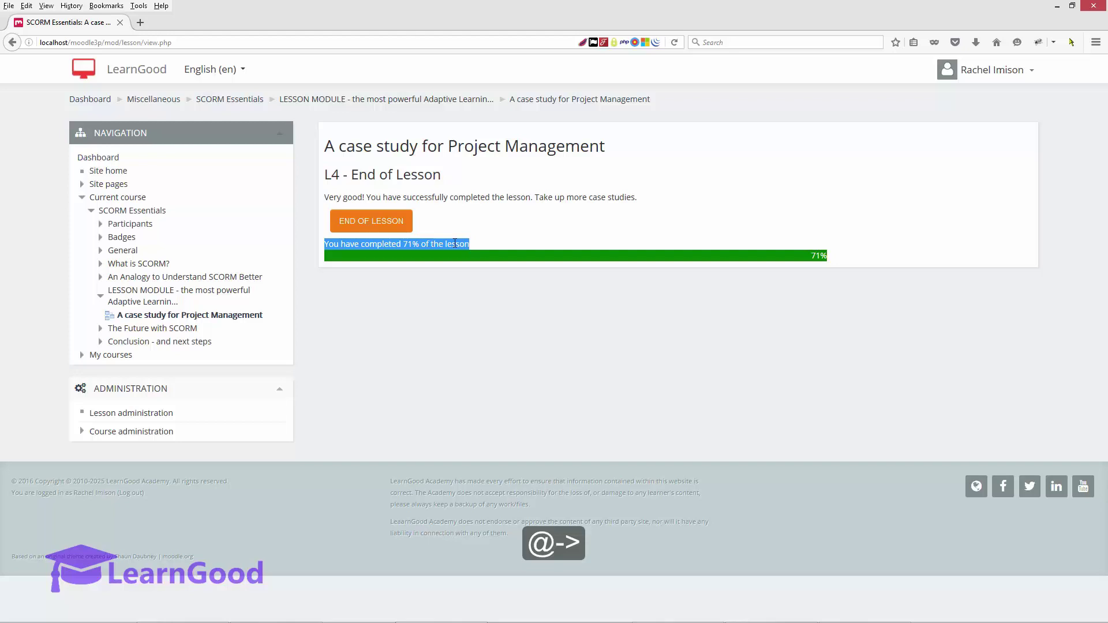
mouse_move(831, 618)
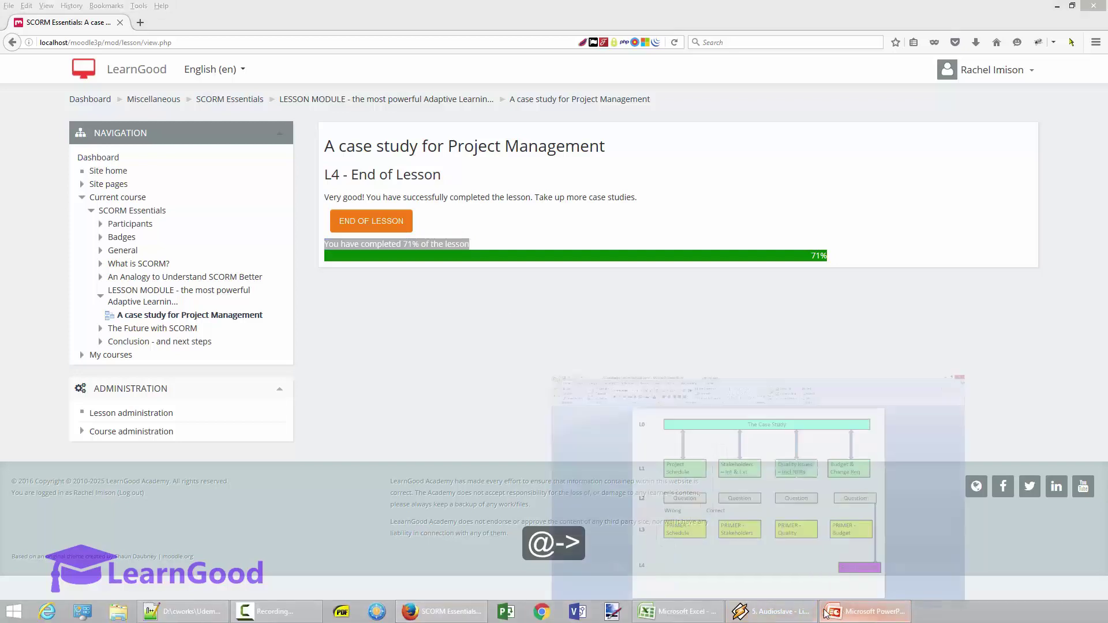
click(659, 436)
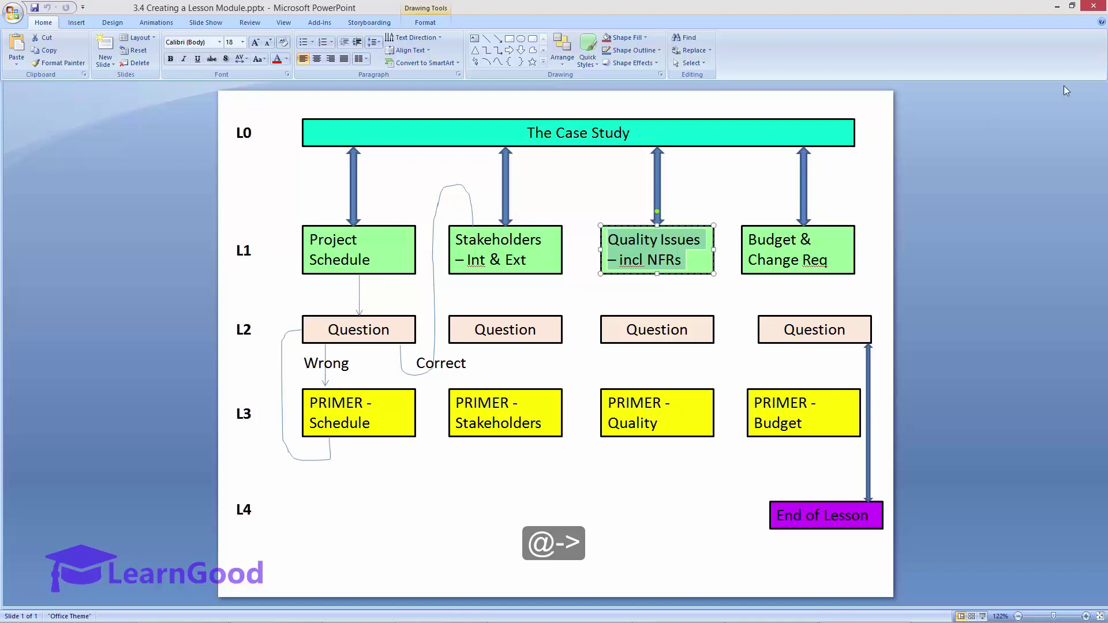
click(1058, 7)
click(386, 242)
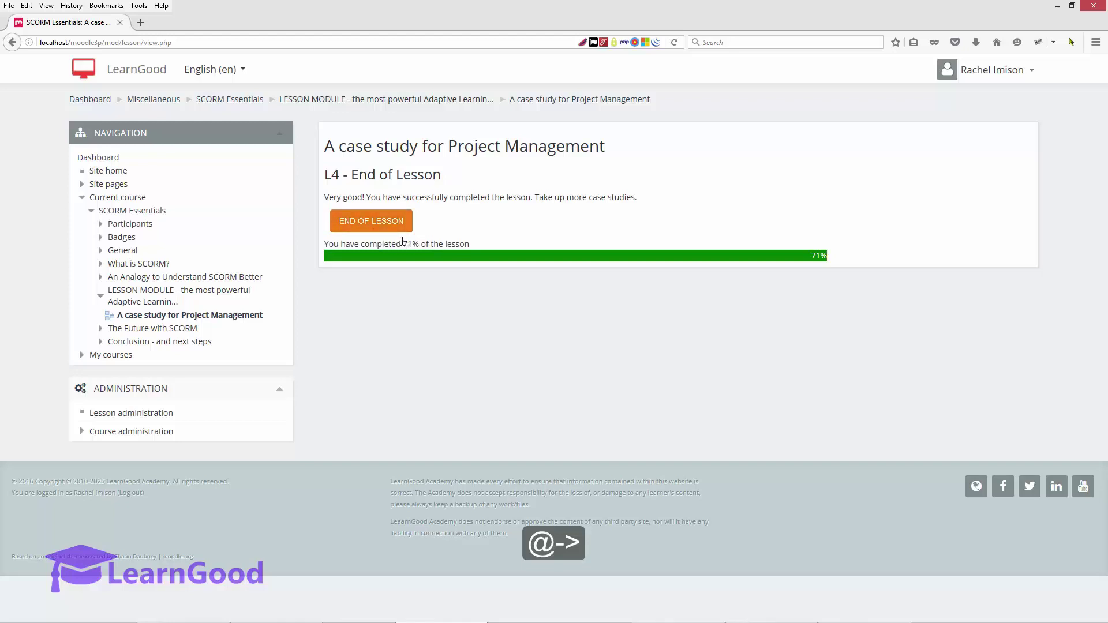
drag(402, 244, 470, 239)
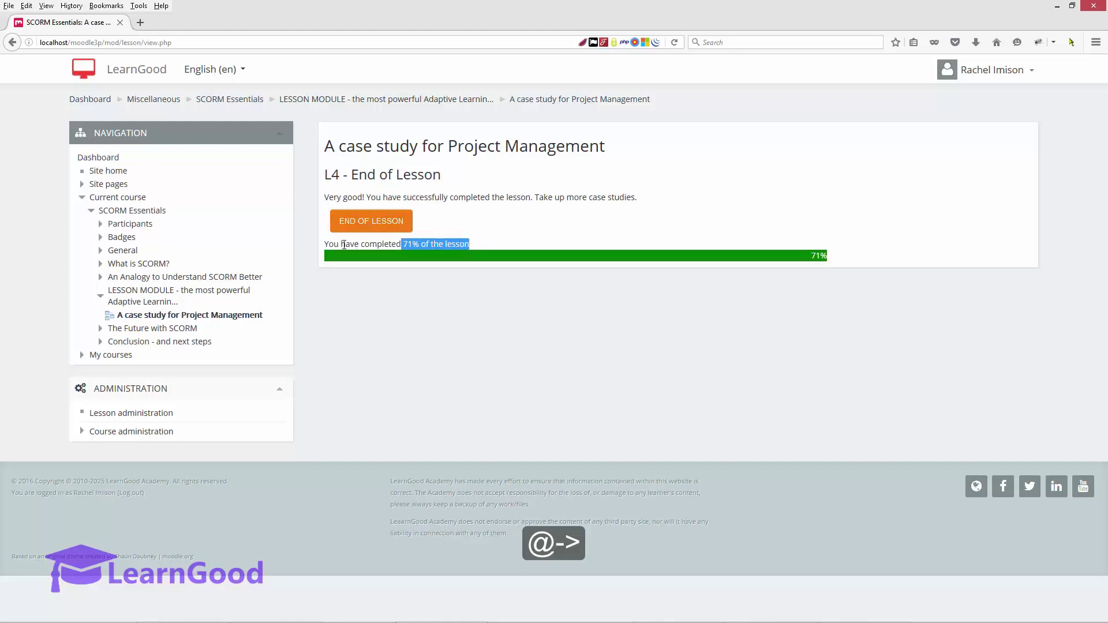
drag(334, 245, 470, 244)
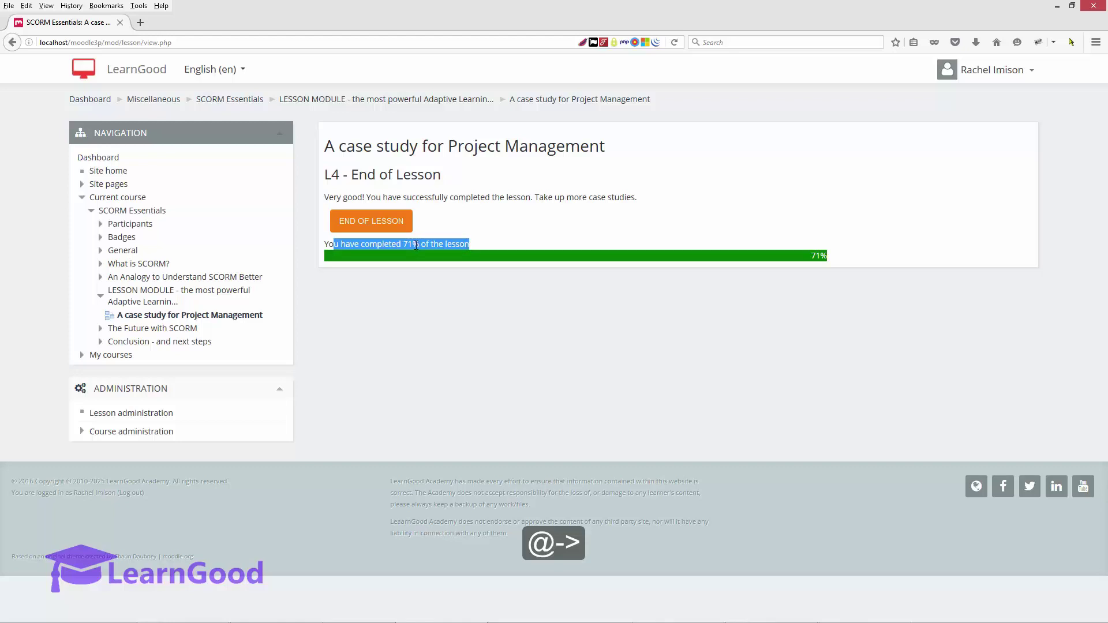
click(347, 226)
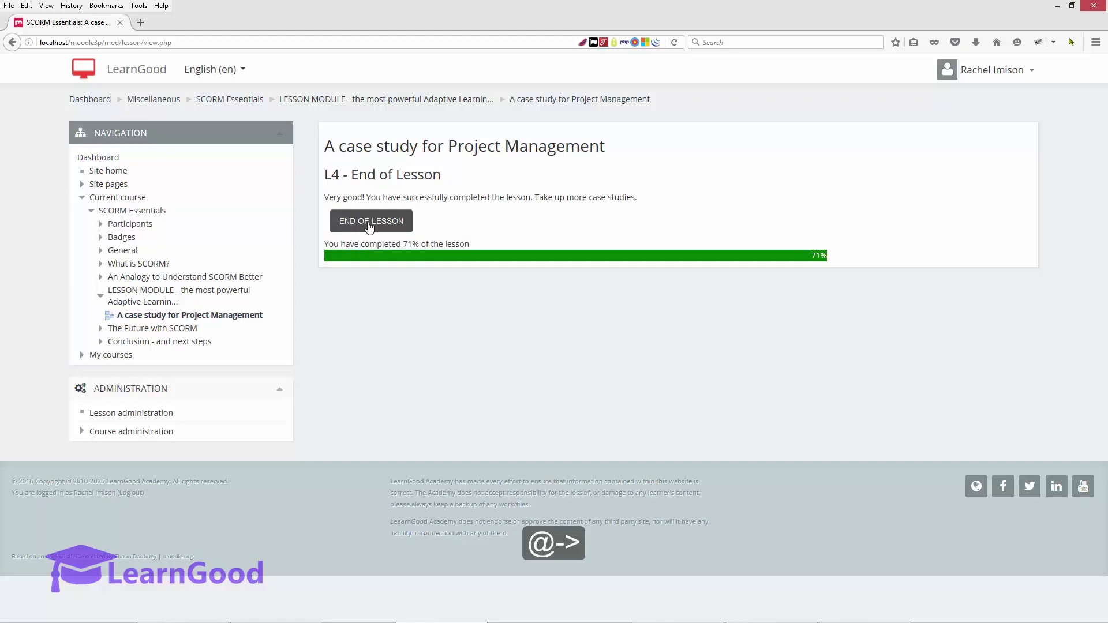
End the lesson and review the score and current grade on the congratulations page.
click(370, 227)
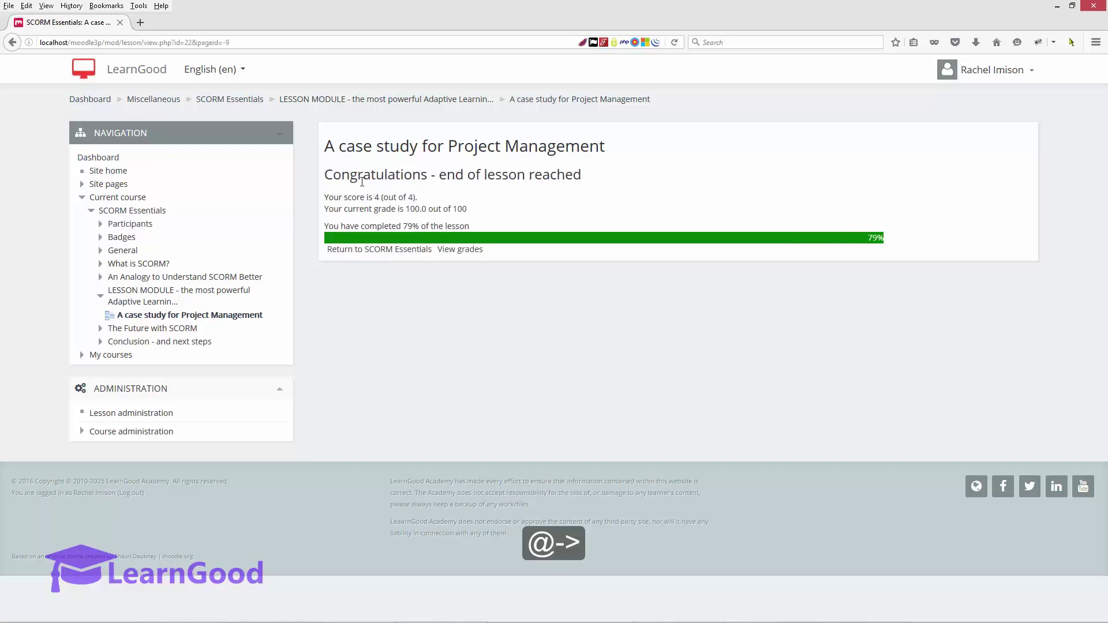
drag(328, 174, 584, 171)
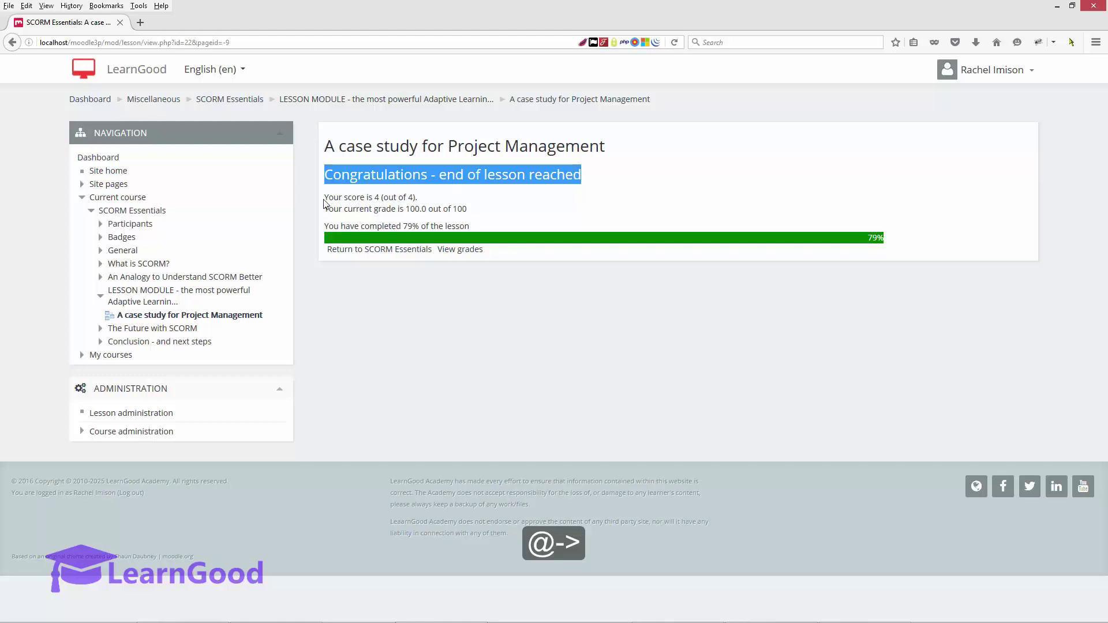
drag(324, 199, 420, 200)
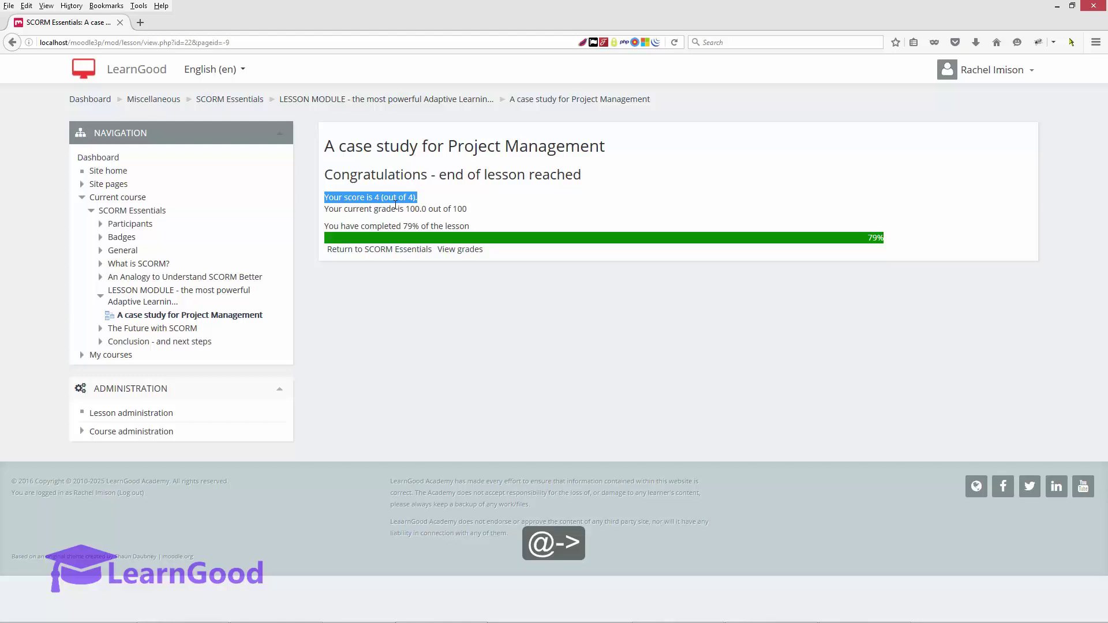
drag(387, 210, 474, 213)
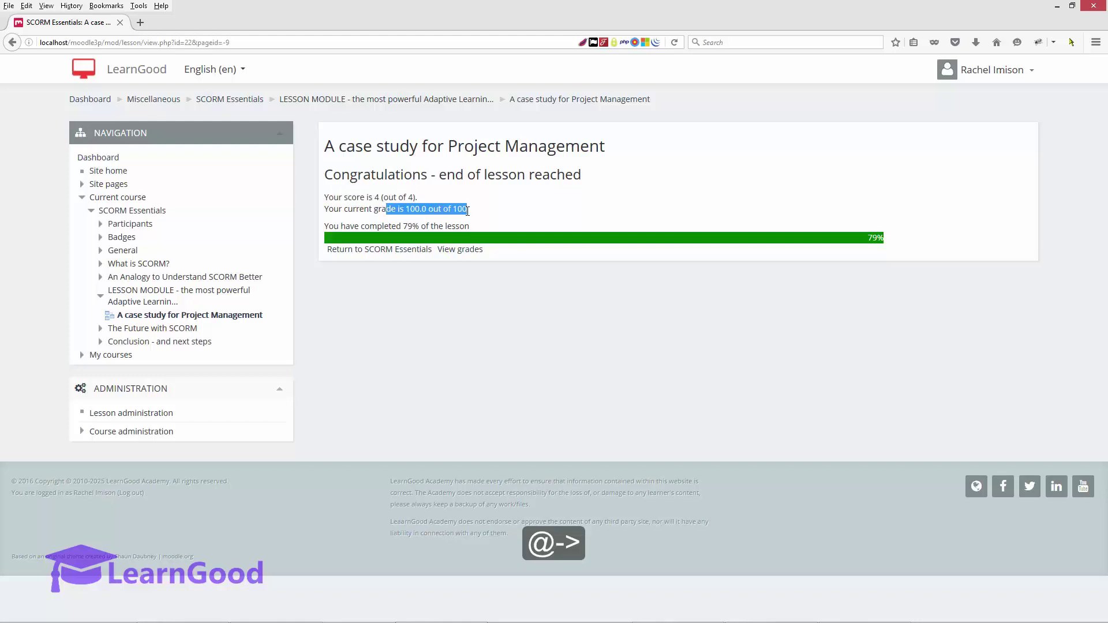
drag(367, 199, 471, 218)
click(451, 206)
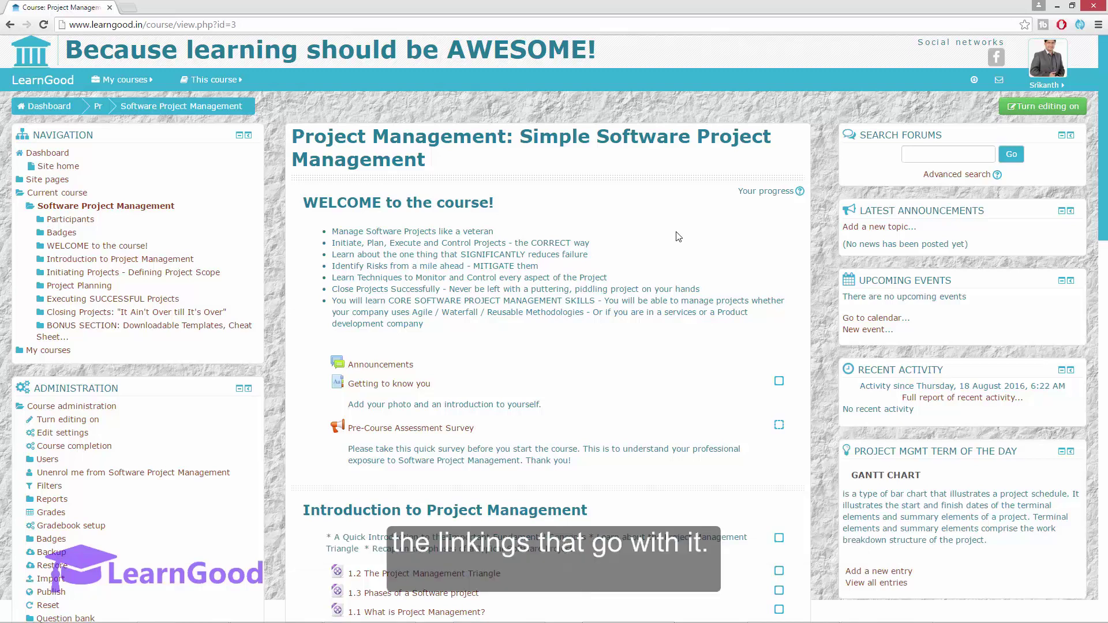
Review the lesson structure diagram in PowerPoint and return to the Software Project Management course in the browser.
mouse_move(776, 618)
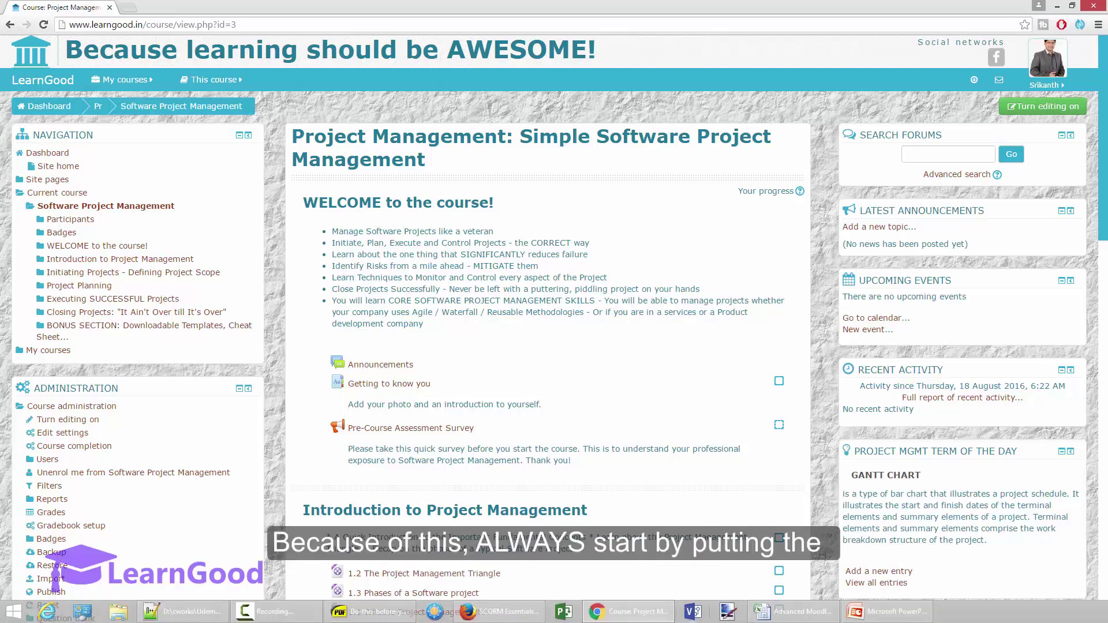
click(876, 613)
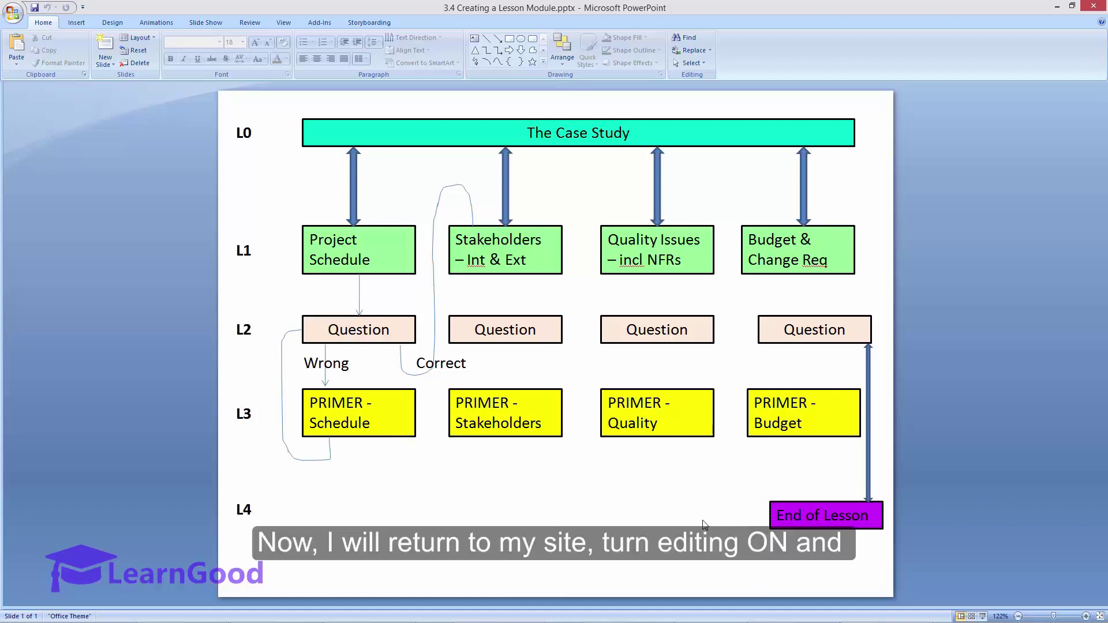
key(alt+Tab)
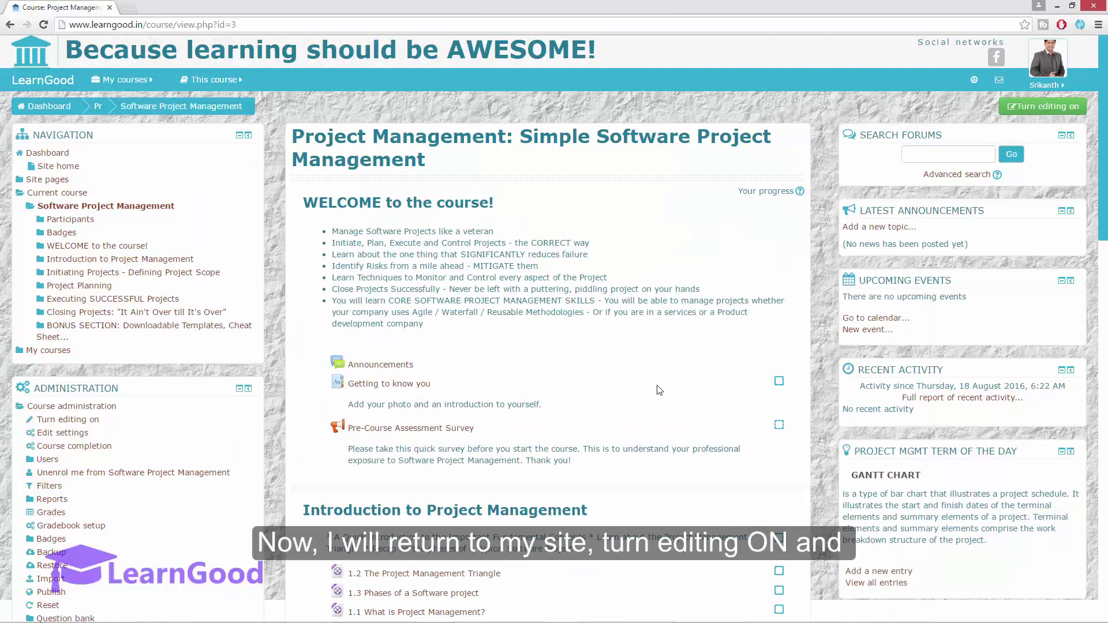
Turn on course editing and add a Lesson activity to the Executing SUCCESSFUL Projects section.
click(1026, 110)
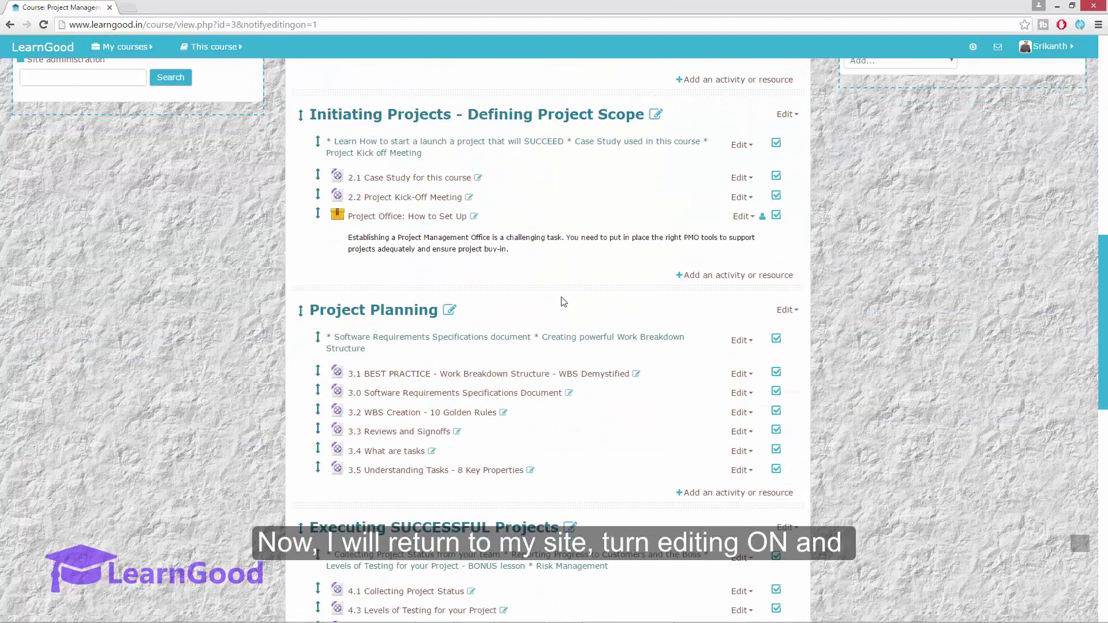
scroll(564, 302, down, 9)
click(716, 230)
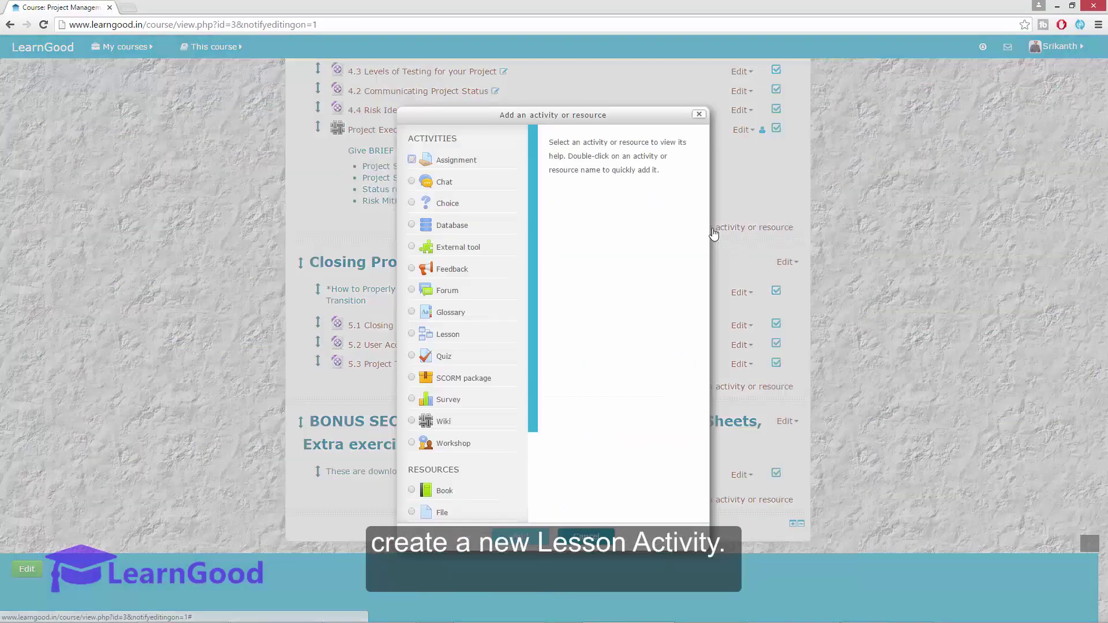
double_click(476, 336)
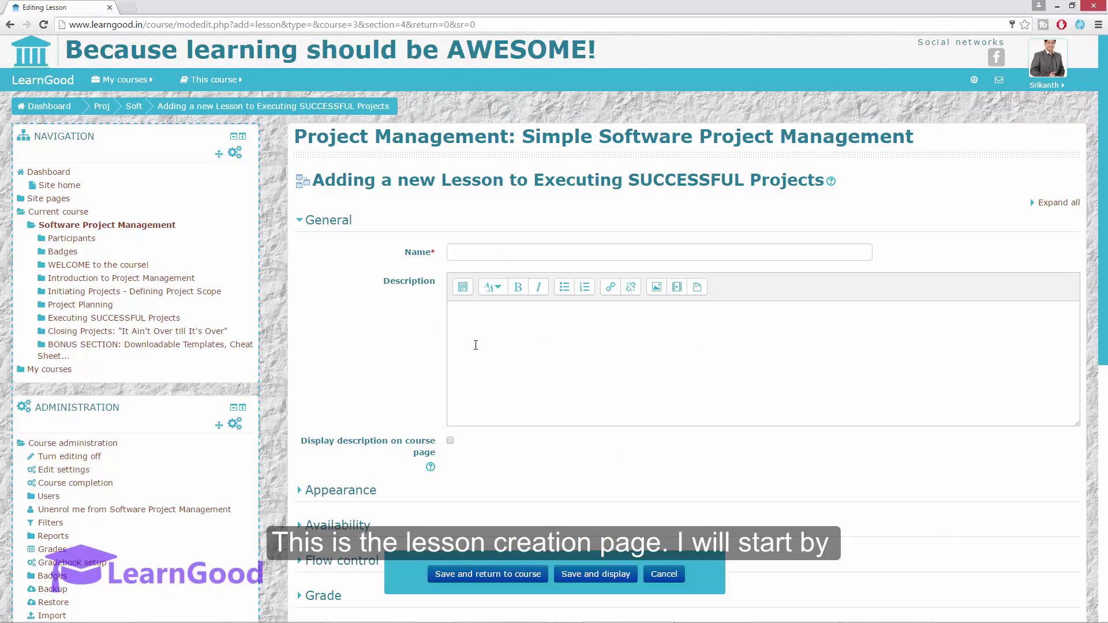
Name the lesson "Greenhouse Software - A case study" and paste the description explaining the Project Management concepts and required quizzes.
right_click(514, 252)
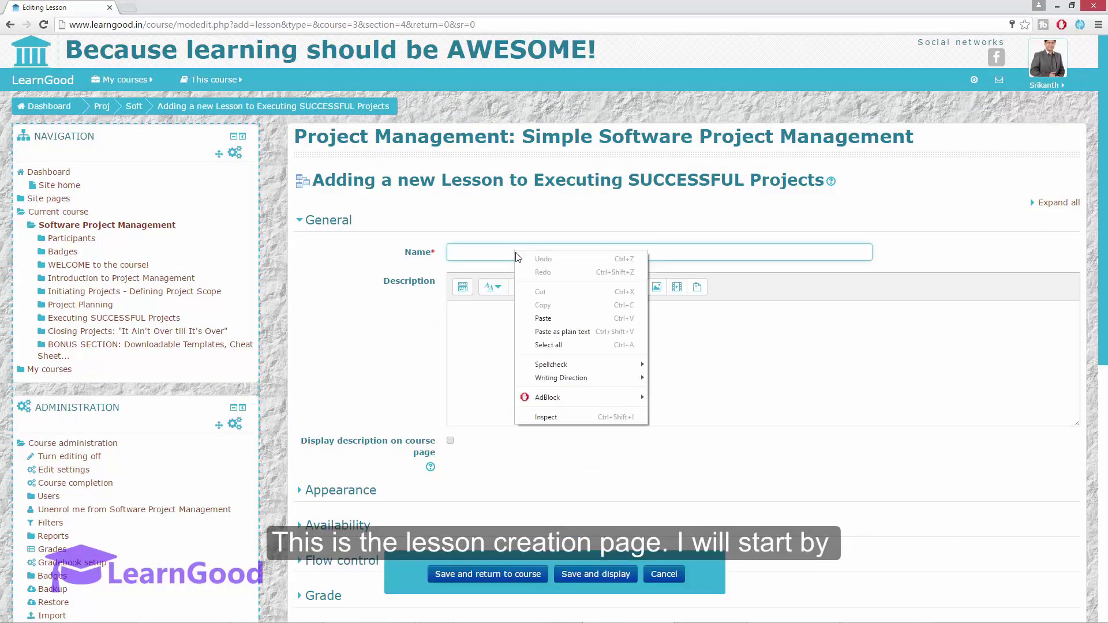
click(542, 321)
right_click(485, 320)
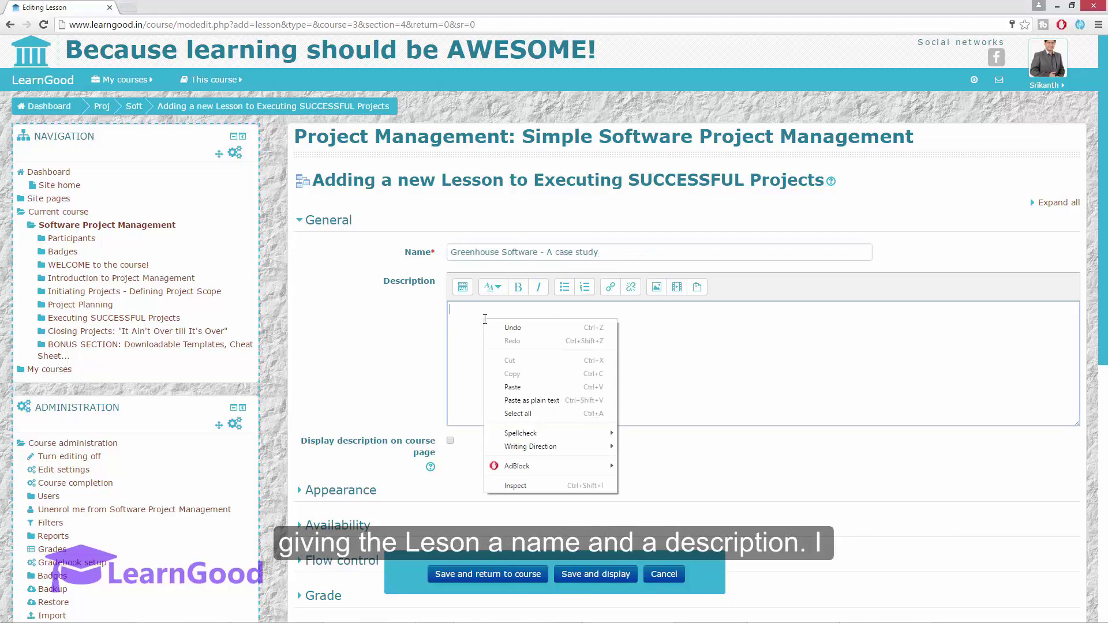
click(522, 387)
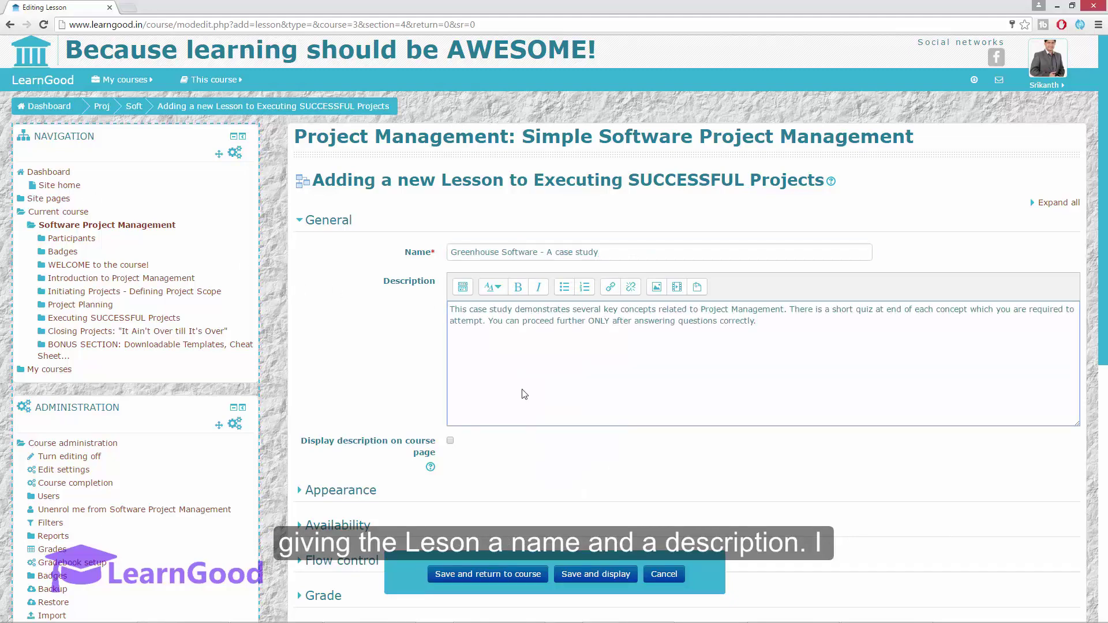
scroll(524, 394, down, 2)
drag(790, 173, 784, 185)
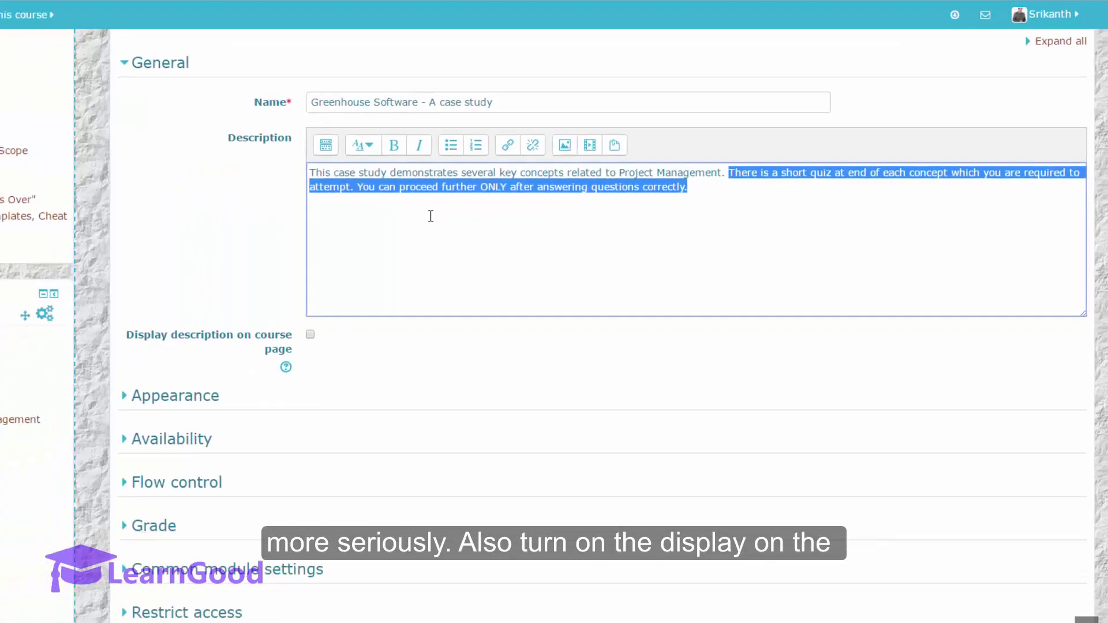
Turn on displaying the lesson description on the course page and expand the Appearance settings.
click(435, 186)
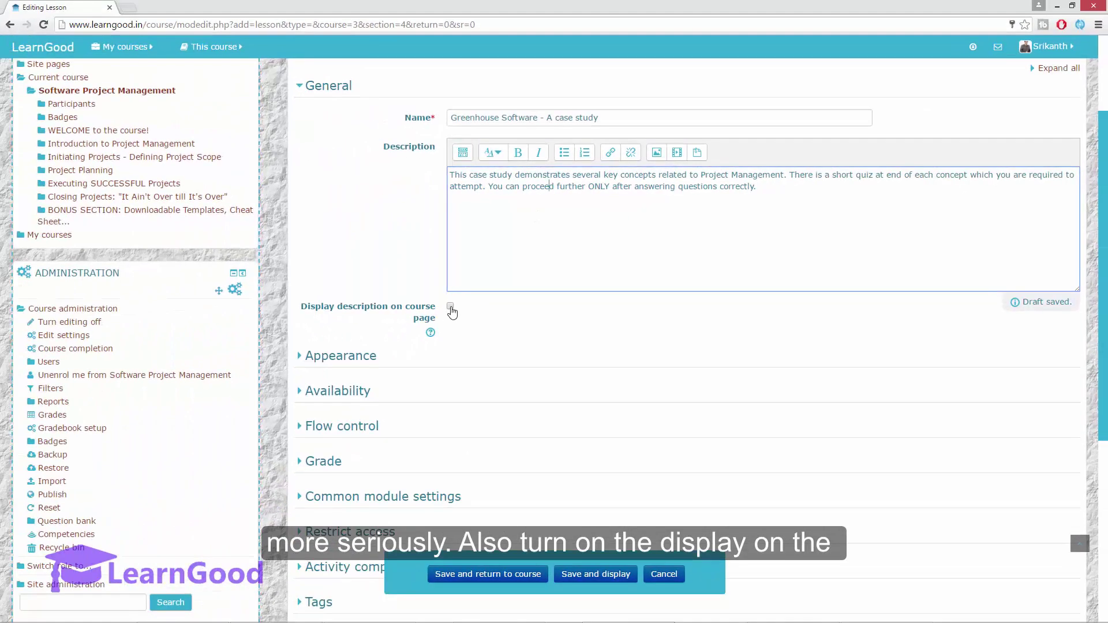
click(451, 308)
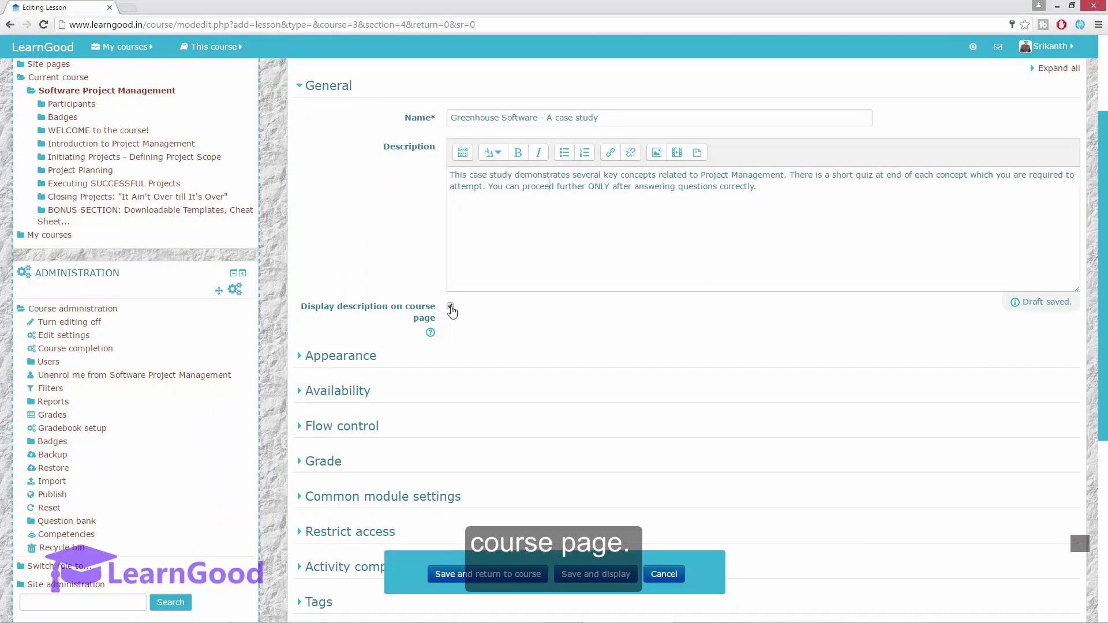
scroll(351, 254, down, 2)
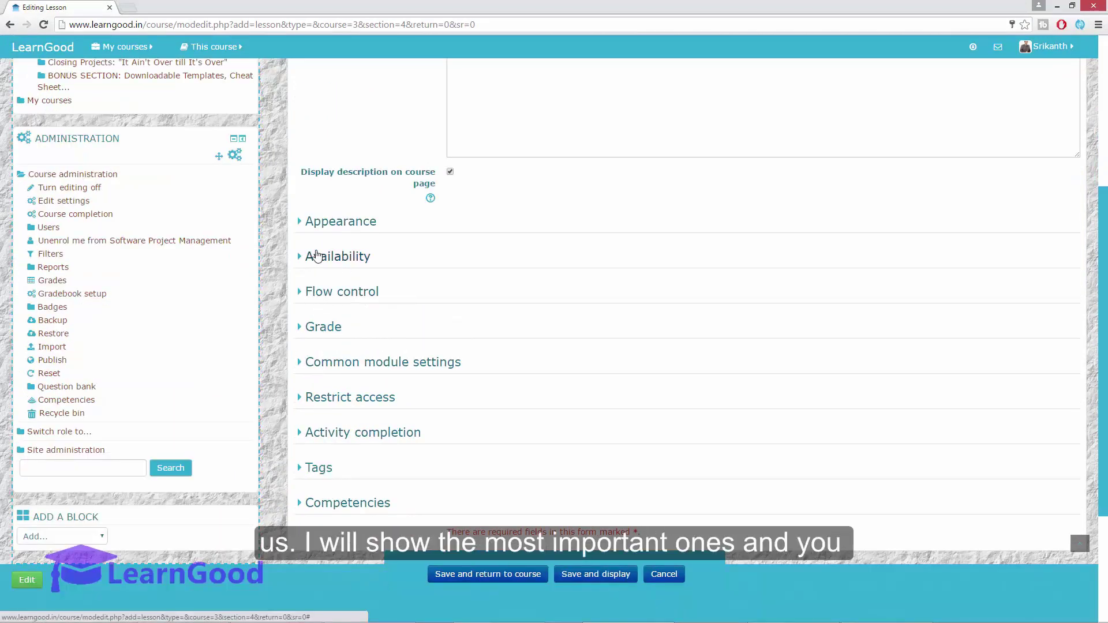
click(340, 223)
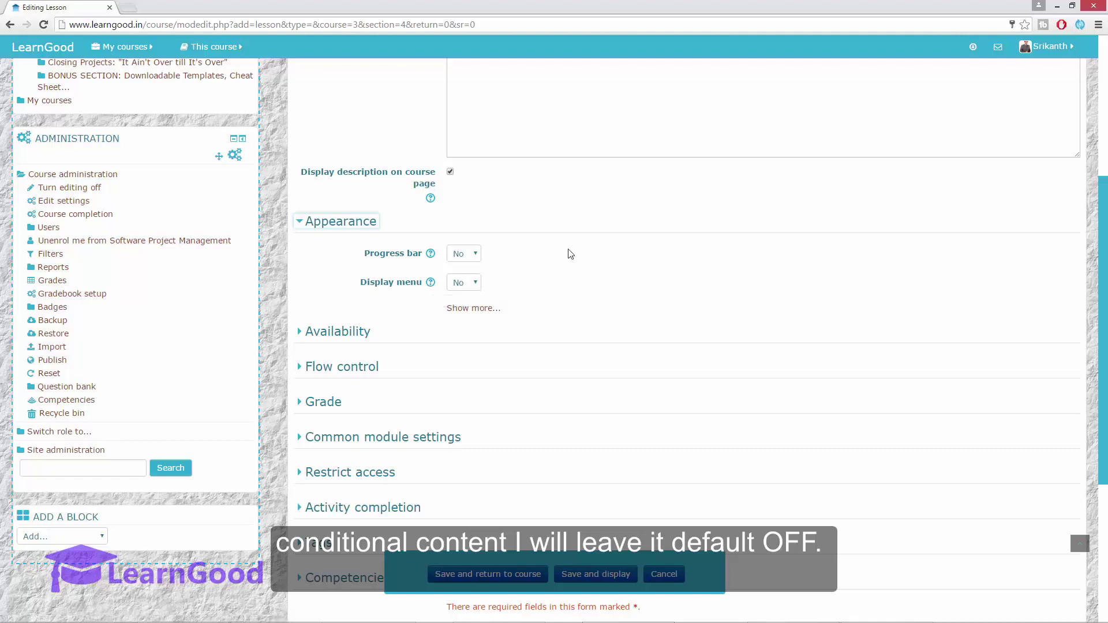
Try enabling the Available from date in the lesson's Availability settings and switch it off again.
scroll(565, 248, down, 2)
click(336, 198)
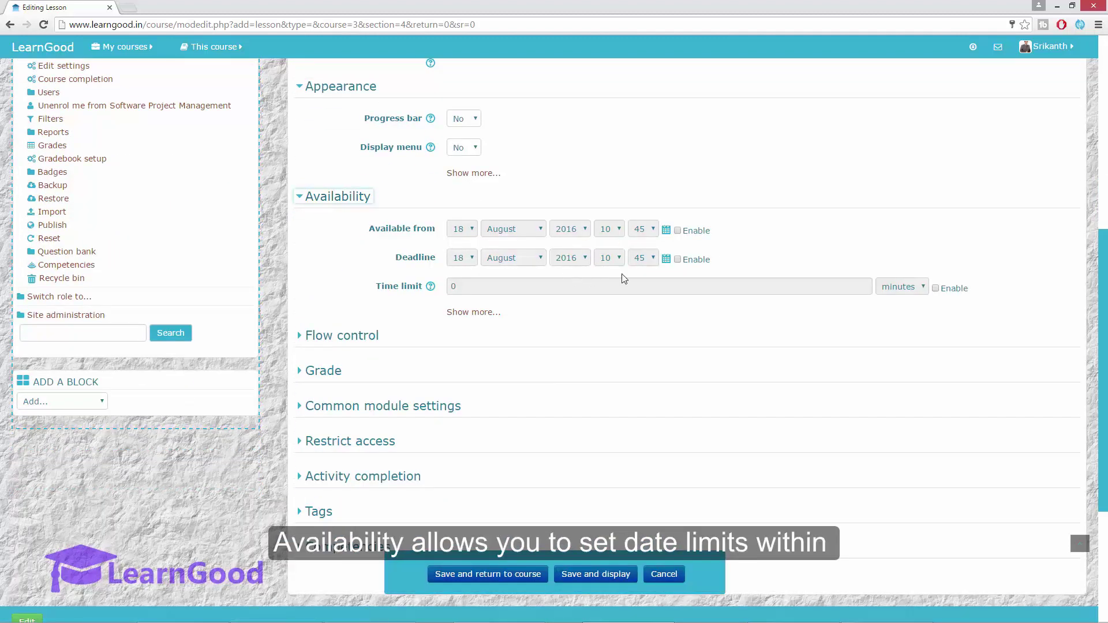
click(678, 230)
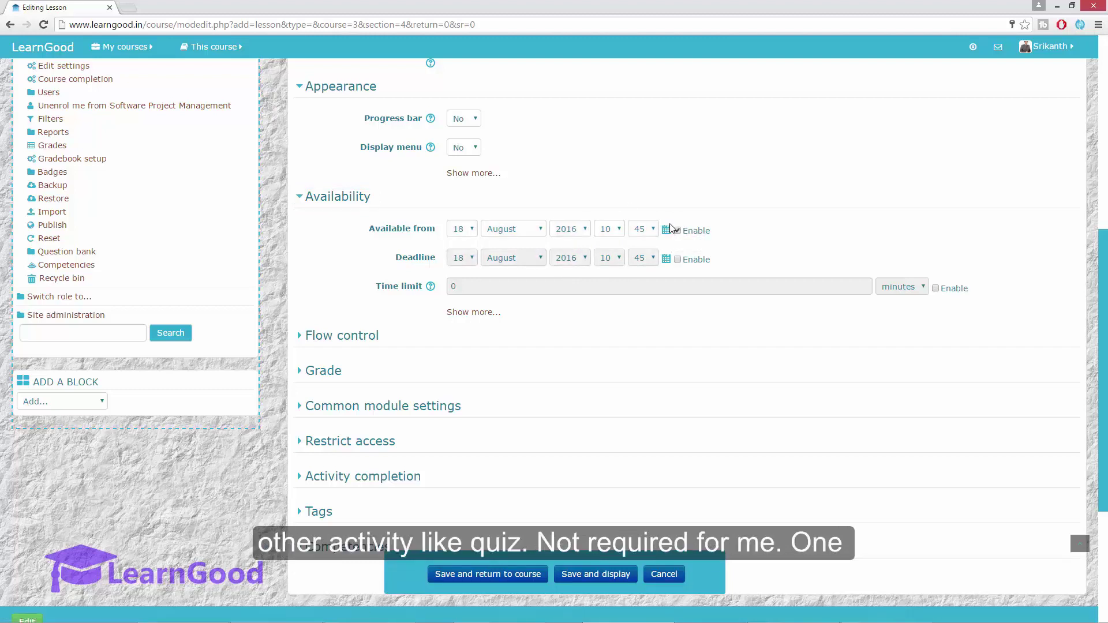
click(677, 231)
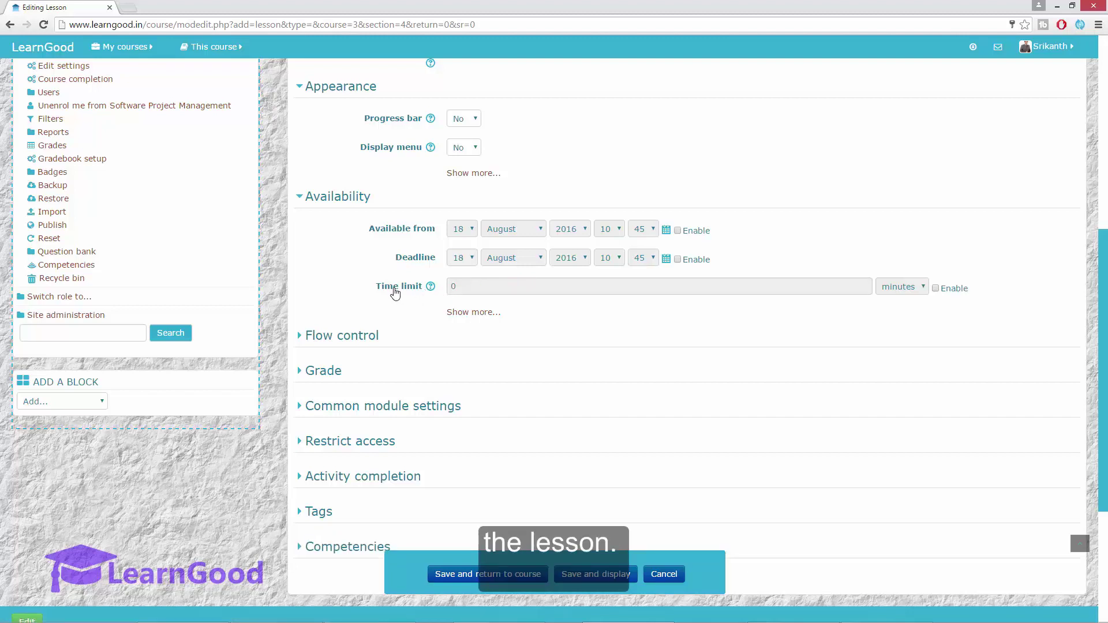
Reveal the additional availability options, try password-protecting the lesson and set that option back to No.
click(473, 312)
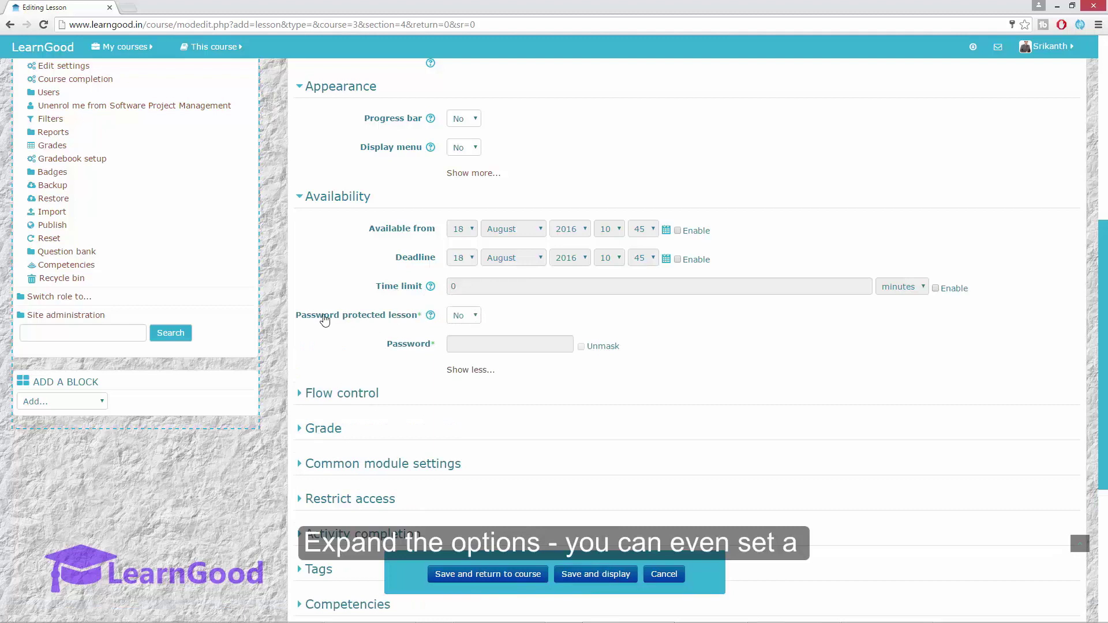
click(461, 317)
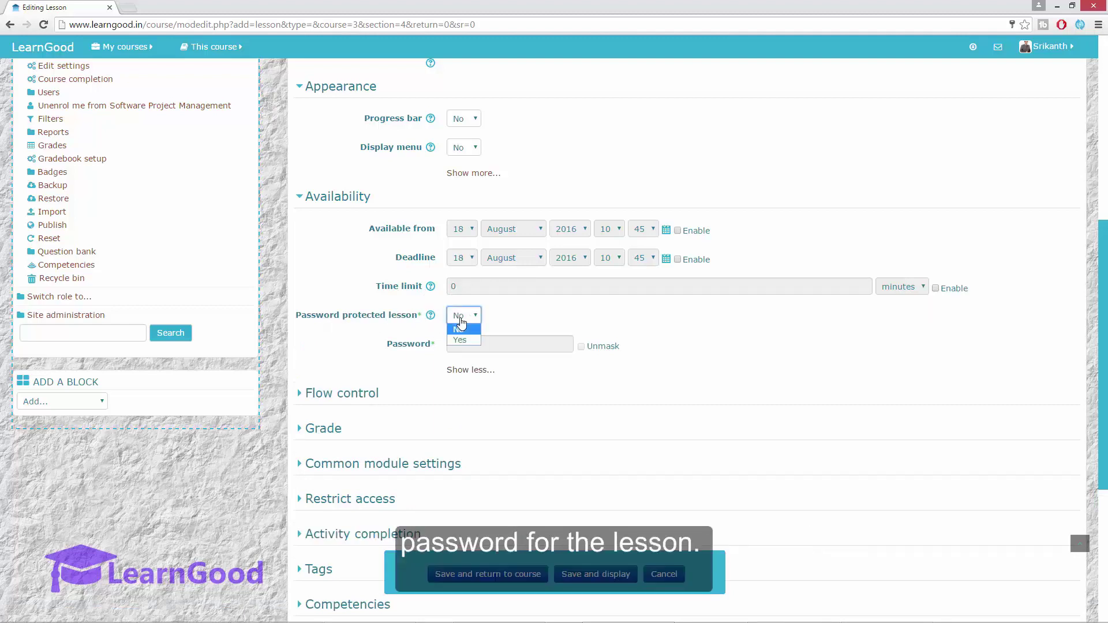
click(463, 340)
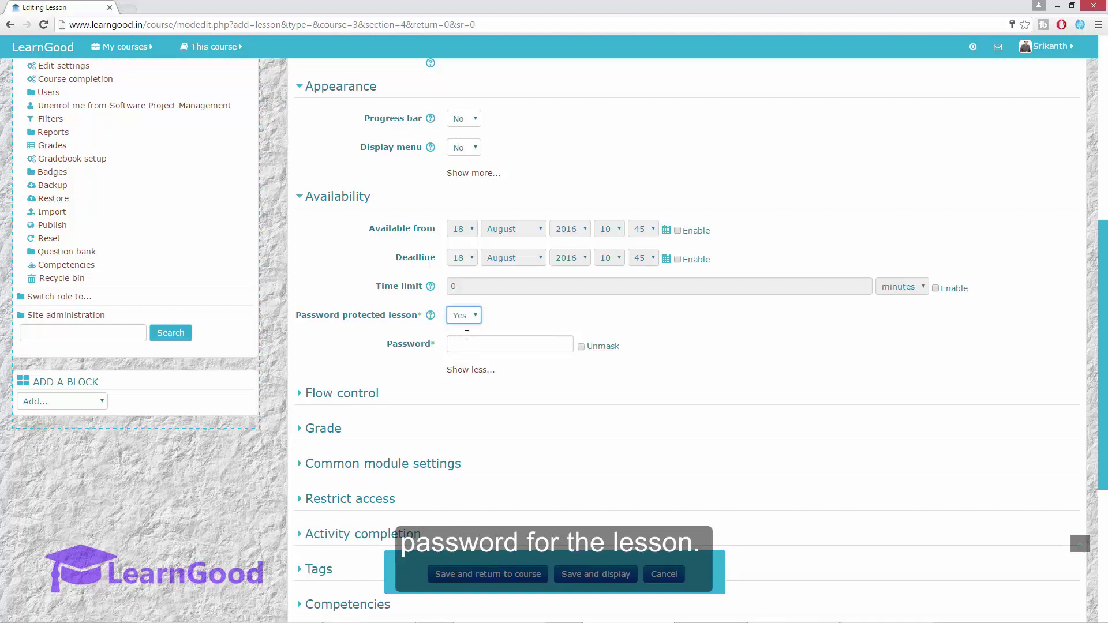
click(465, 315)
click(462, 327)
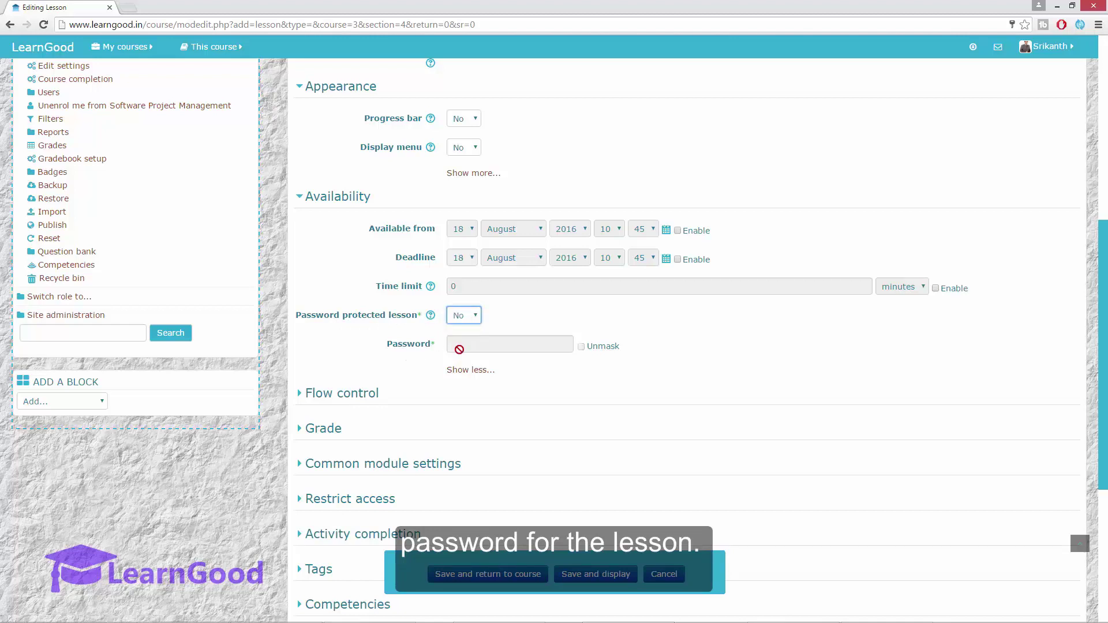
click(339, 346)
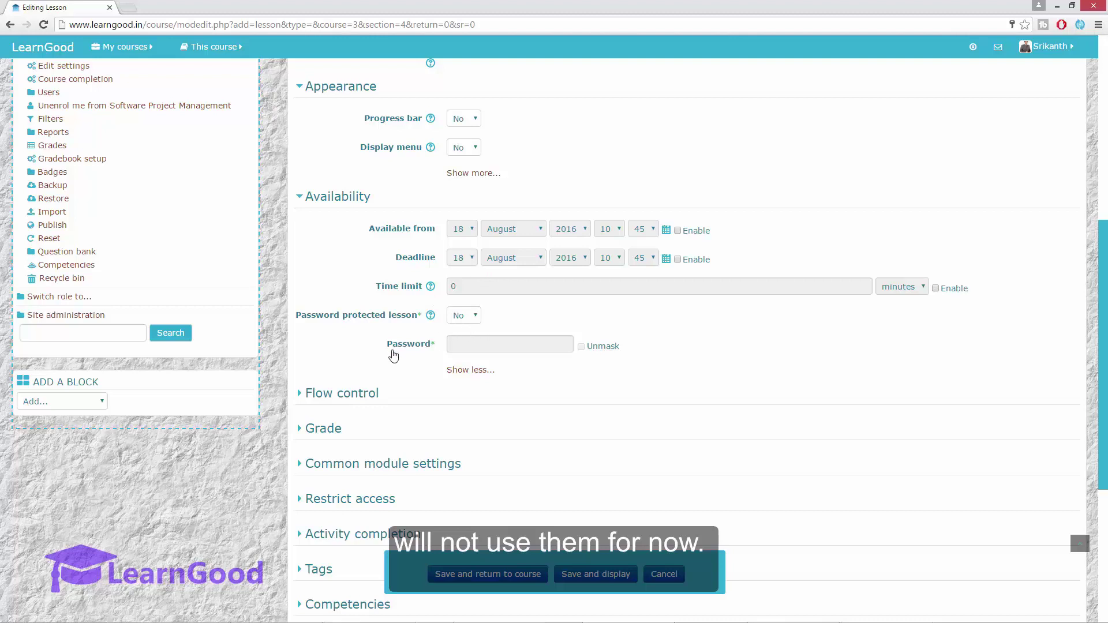
Look over the Flow control settings and set Re-takes allowed to Yes in the Grade settings.
scroll(394, 356, down, 2)
click(341, 254)
scroll(566, 249, down, 2)
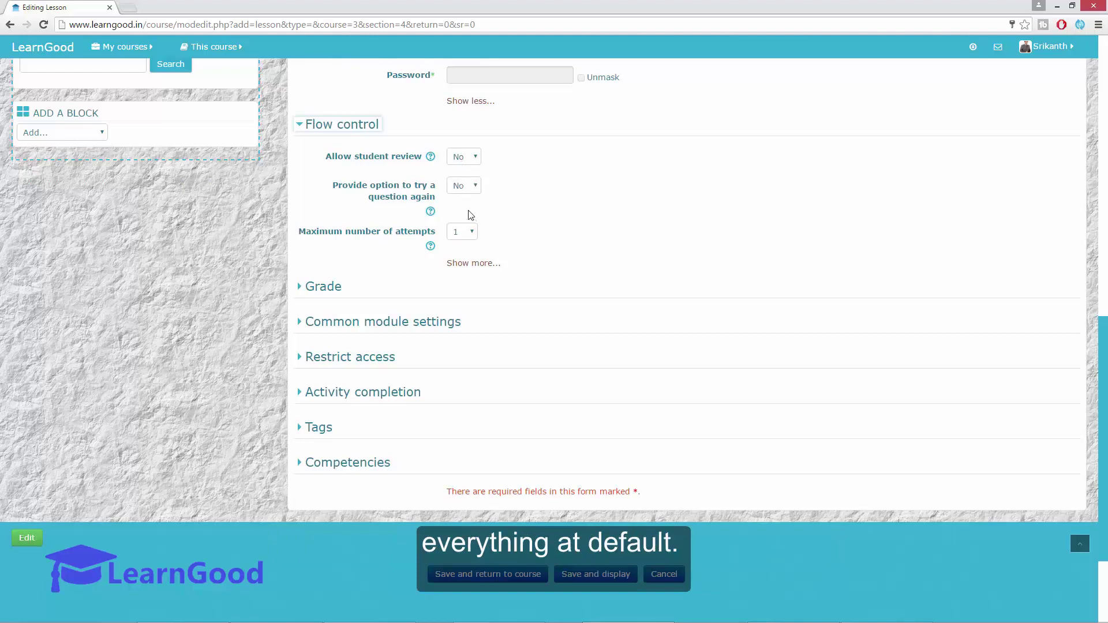
click(333, 289)
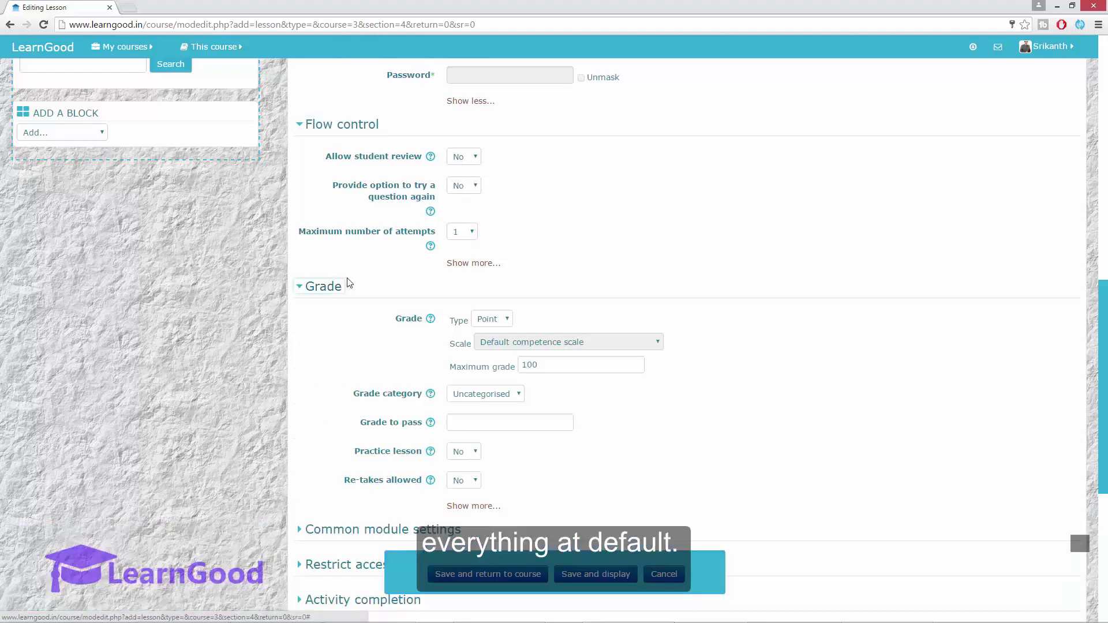
scroll(343, 283, down, 2)
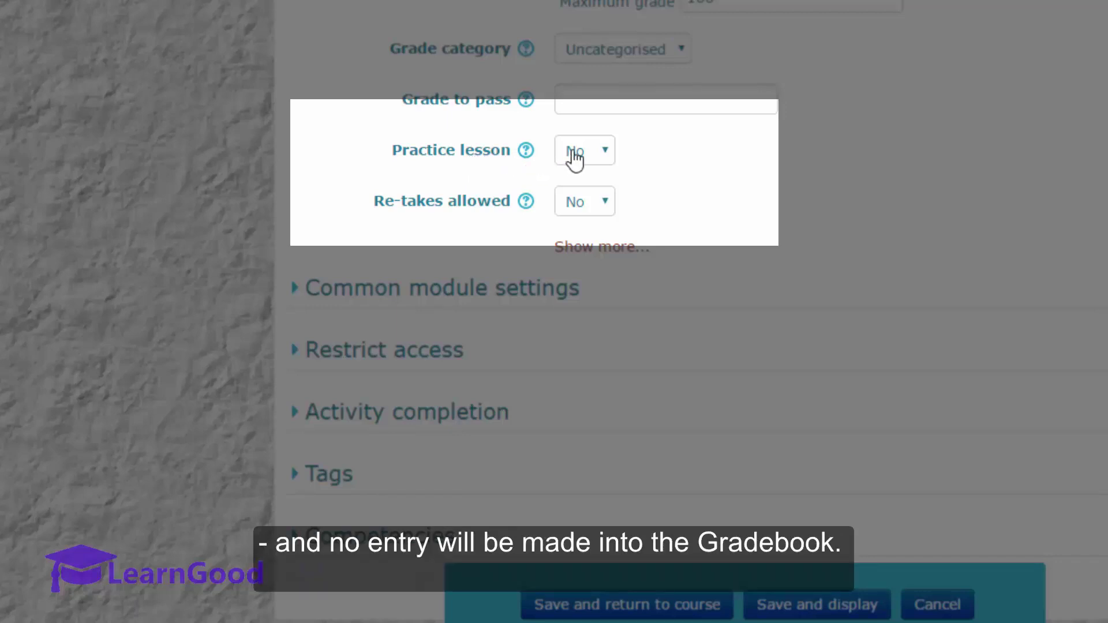
drag(364, 206, 509, 208)
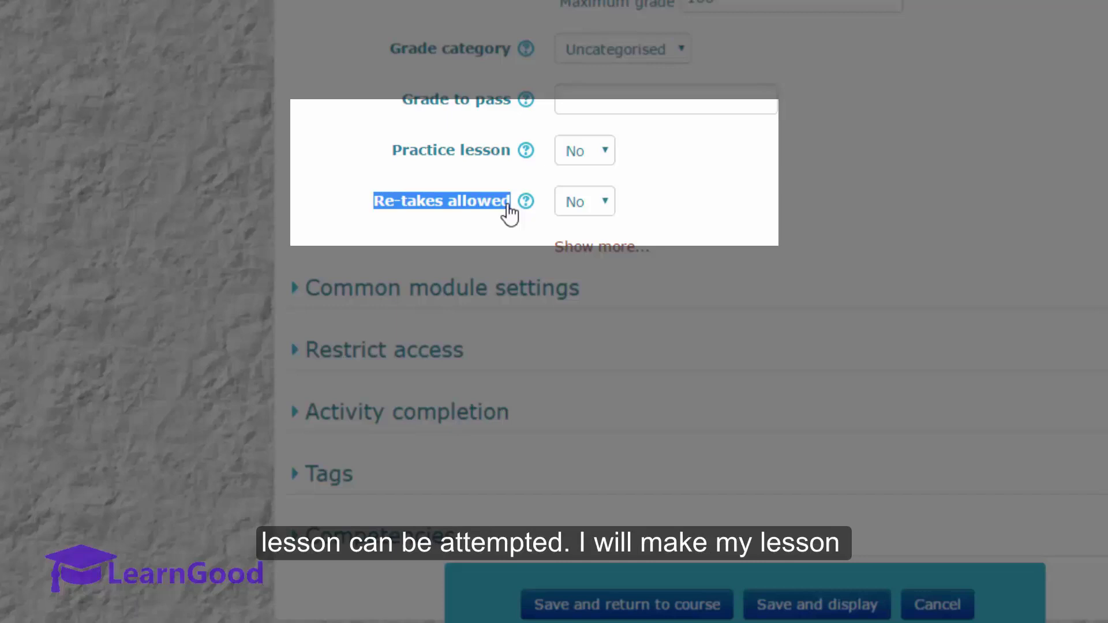
click(579, 206)
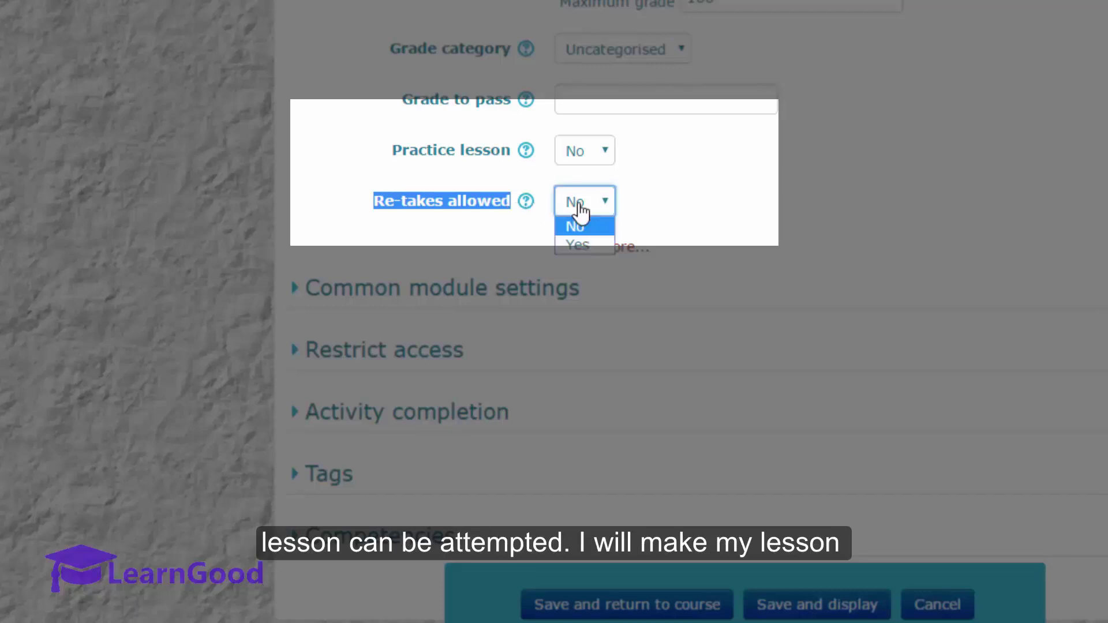
click(583, 244)
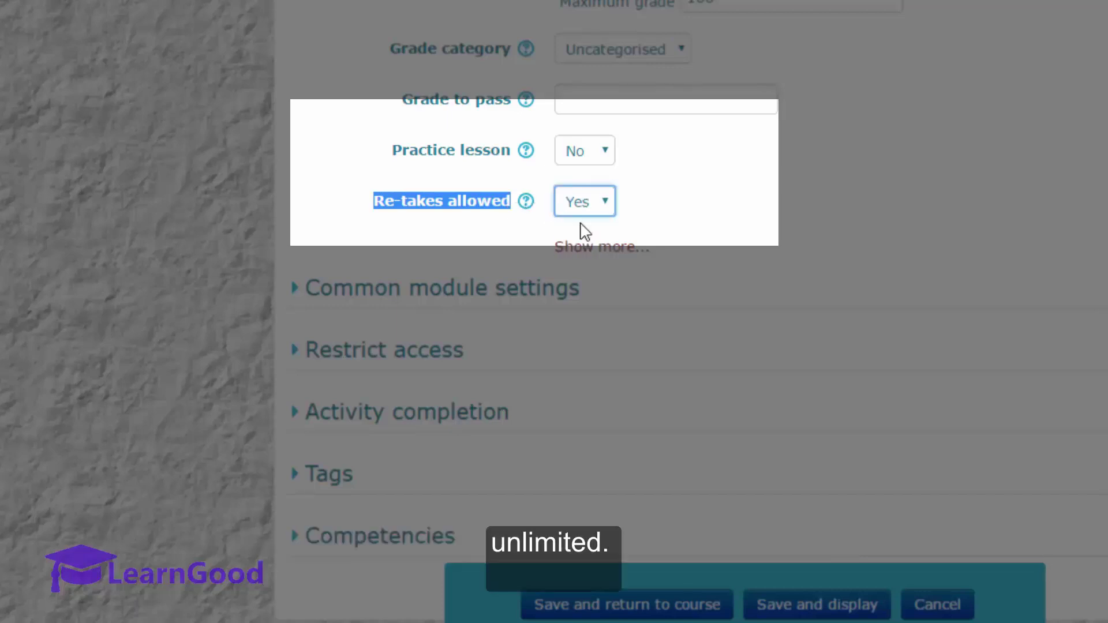
Leave the remaining lesson settings at default, save the lesson and return to the course.
scroll(341, 334, down, 2)
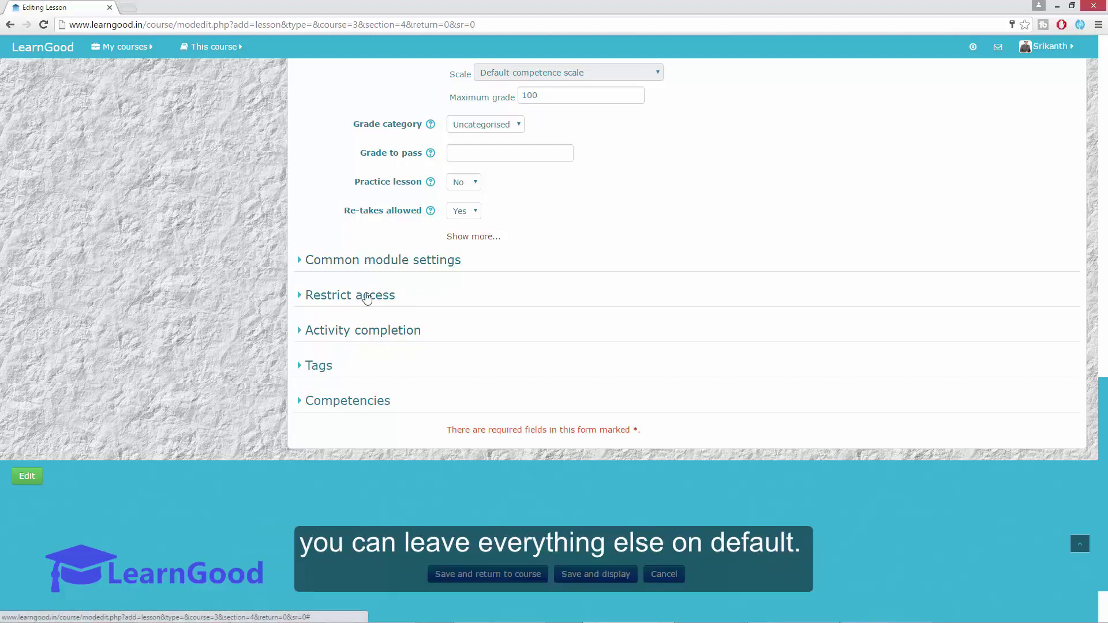
scroll(383, 285, up, 5)
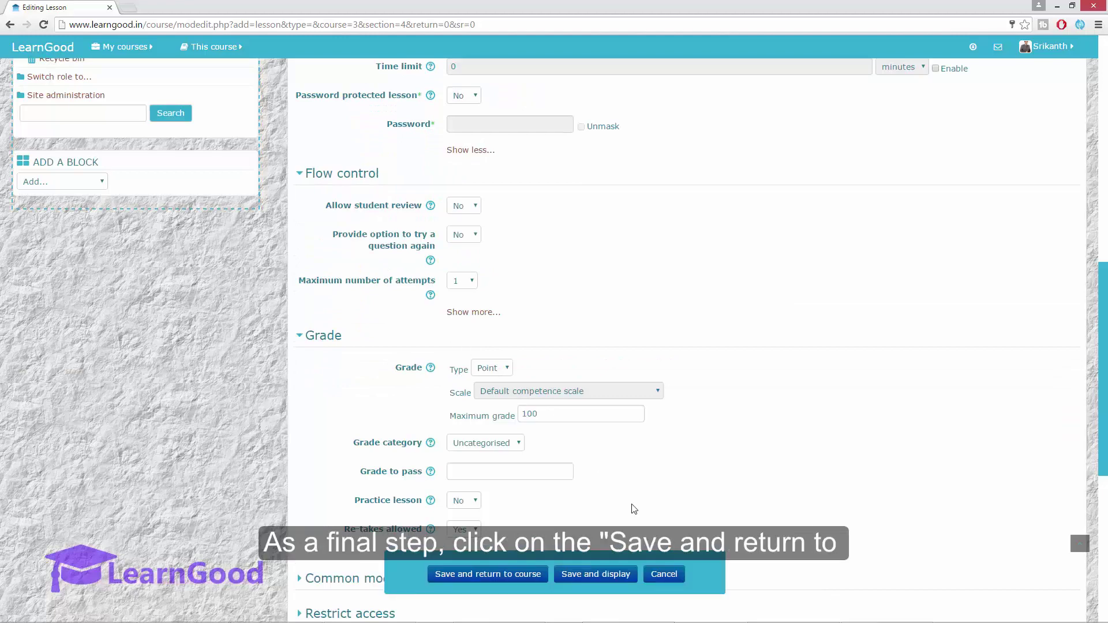
click(513, 578)
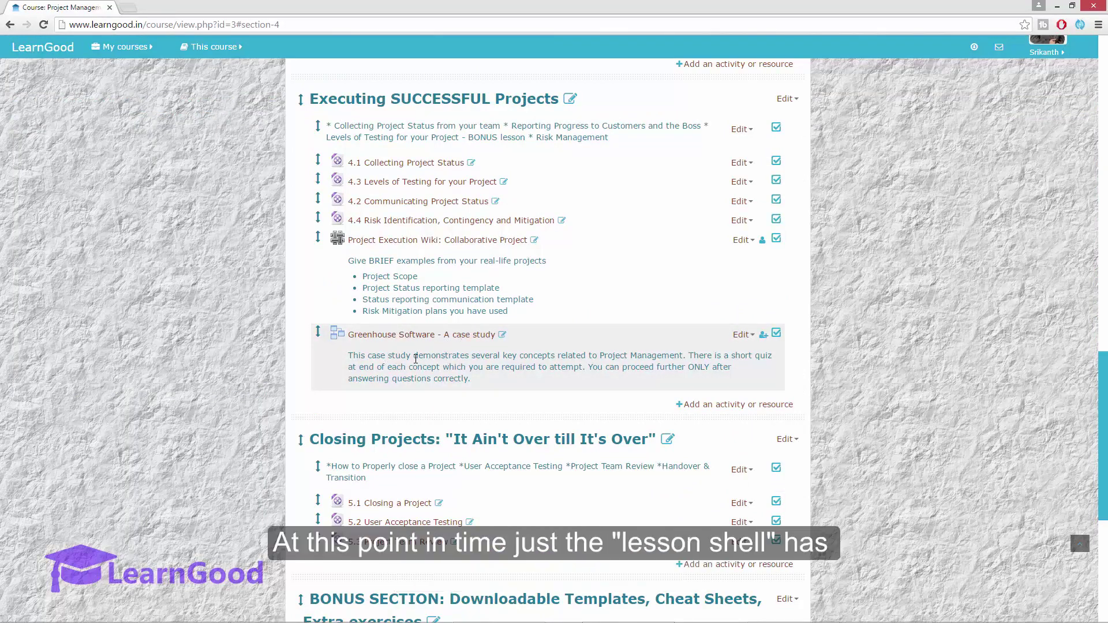
Open the Greenhouse Software case study lesson and choose to add a content page as its first page.
click(426, 336)
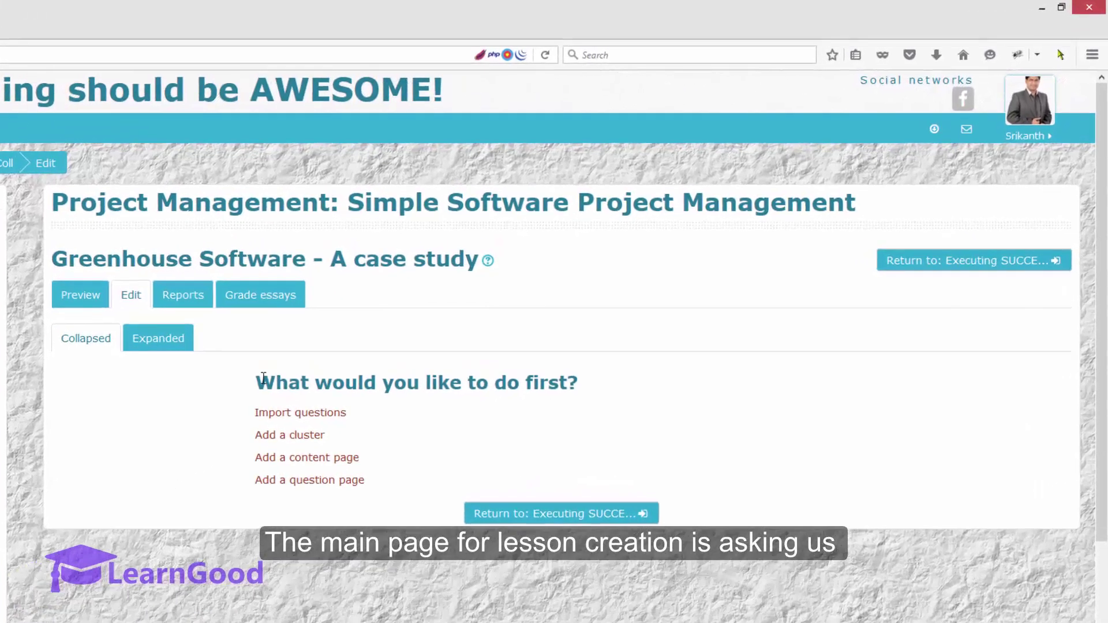
drag(453, 294, 646, 286)
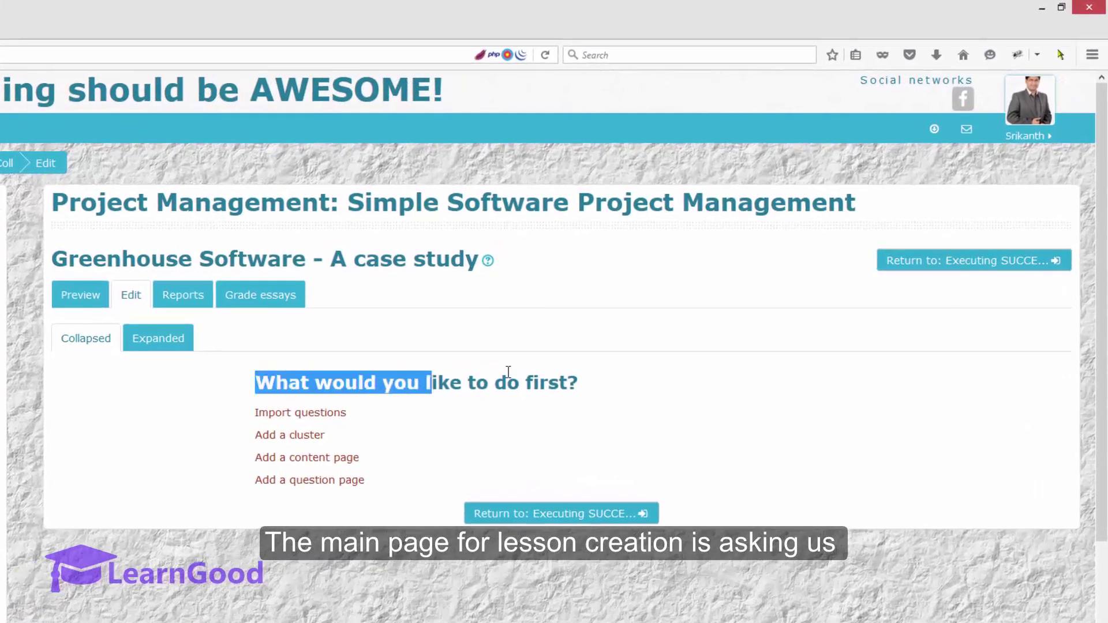
drag(508, 371, 572, 372)
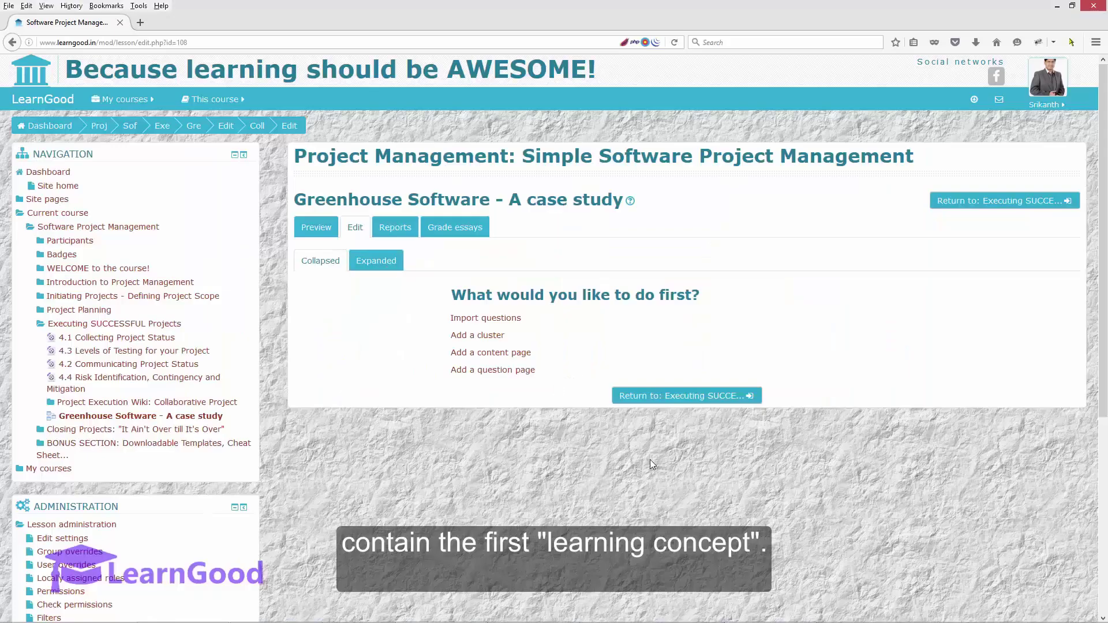
click(469, 355)
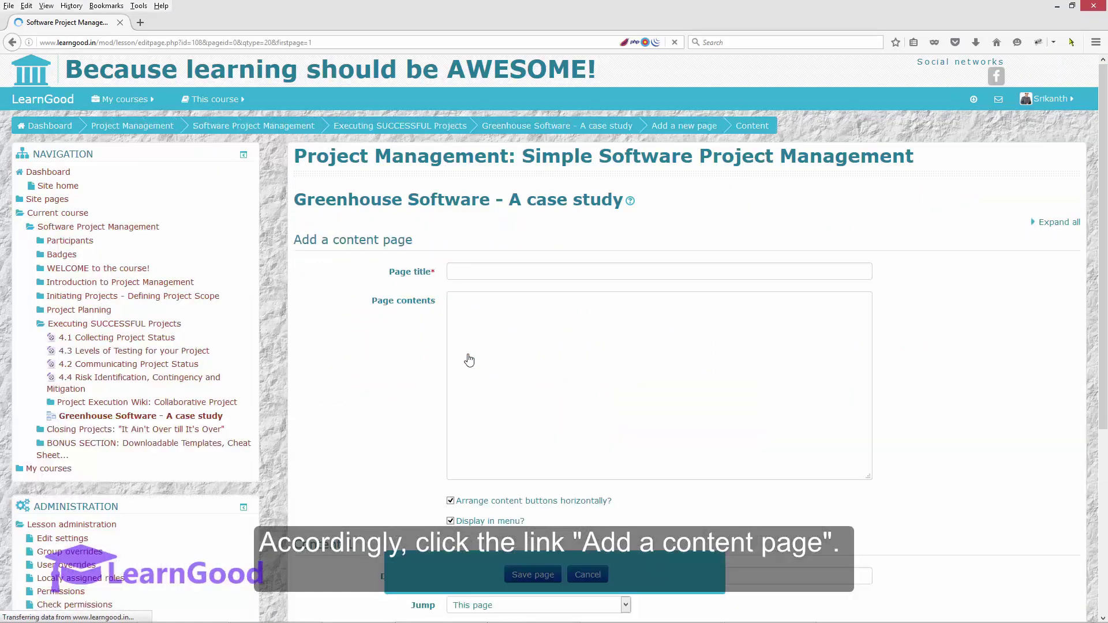
Title the content page "L0 - Global Greenhouse Software - Main Case Study" and paste the case study text as its contents.
right_click(505, 272)
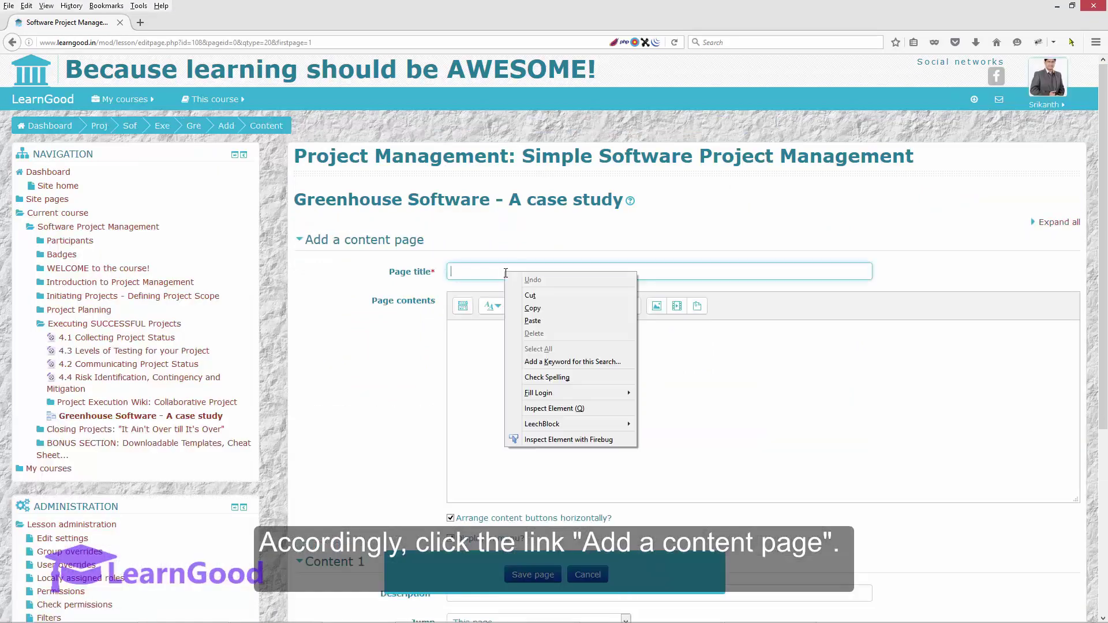
click(546, 322)
right_click(509, 336)
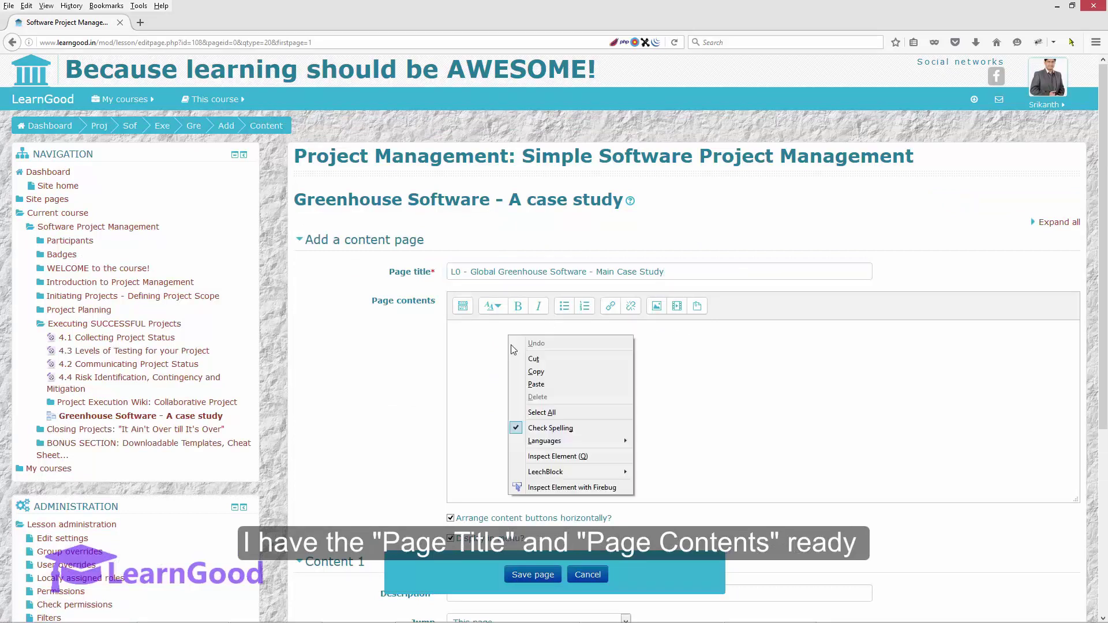
click(541, 384)
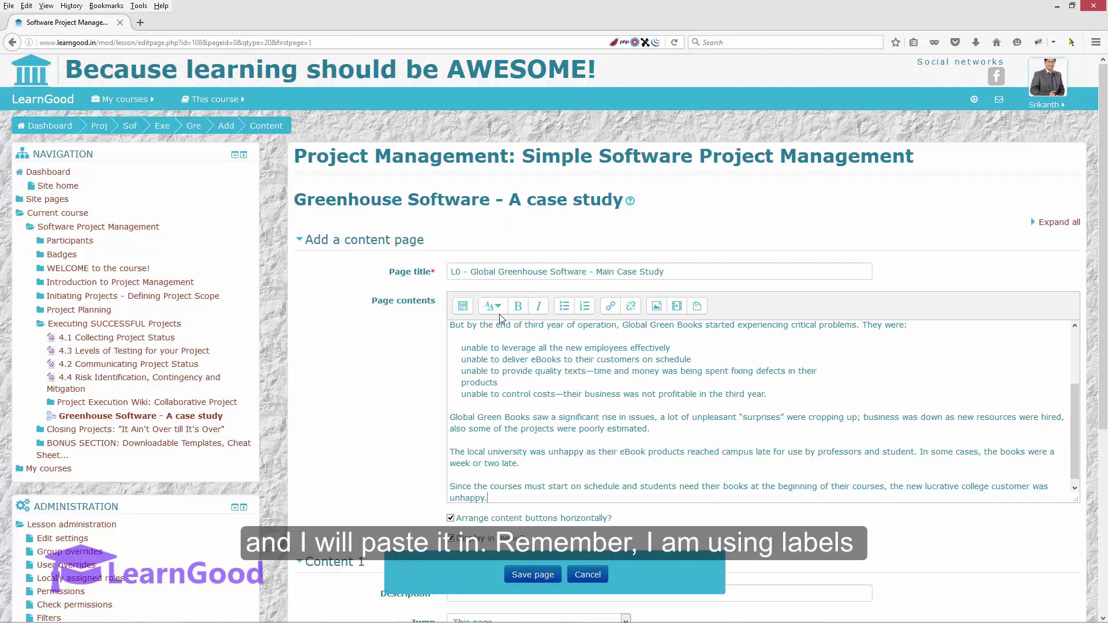
drag(465, 273, 438, 282)
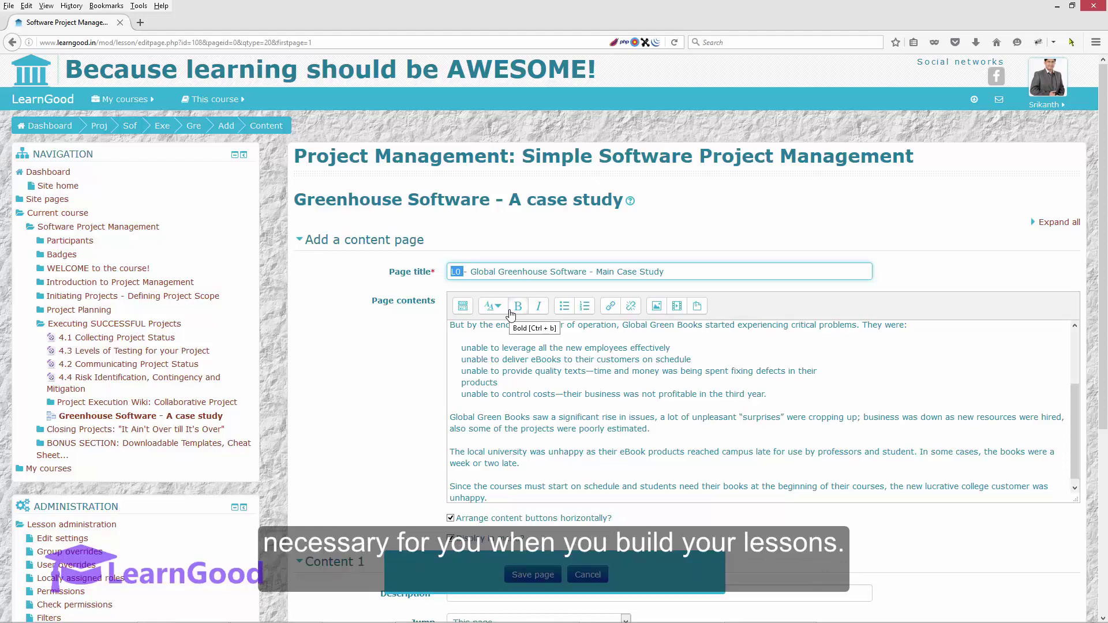
Expand the Content 1 settings, check the lesson structure diagram in PowerPoint and return to the browser.
scroll(511, 314, down, 4)
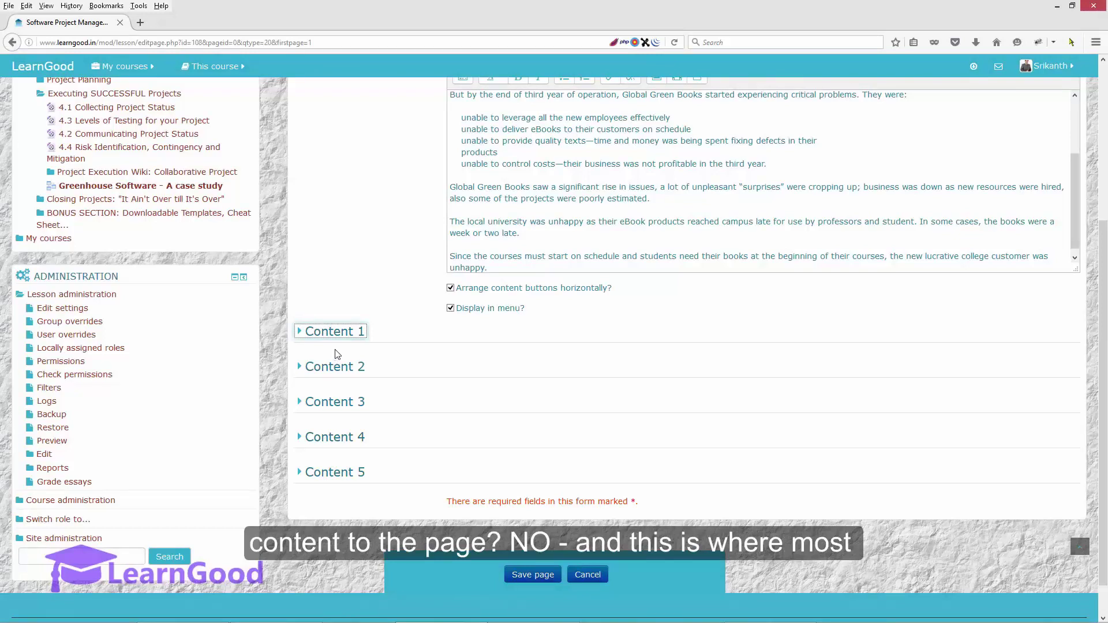
click(344, 333)
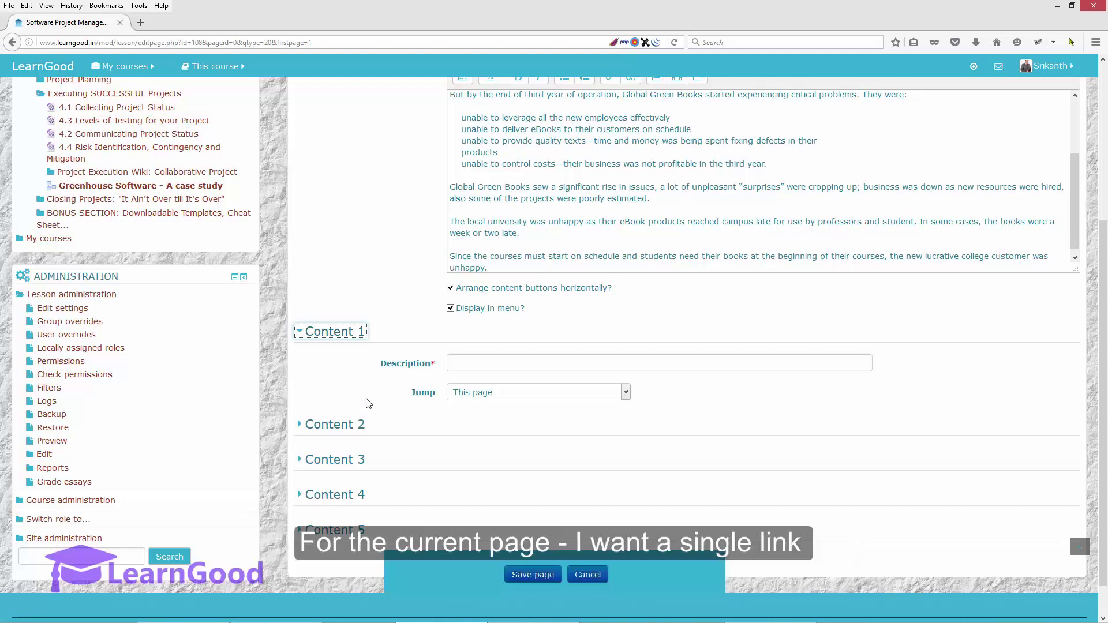
click(779, 615)
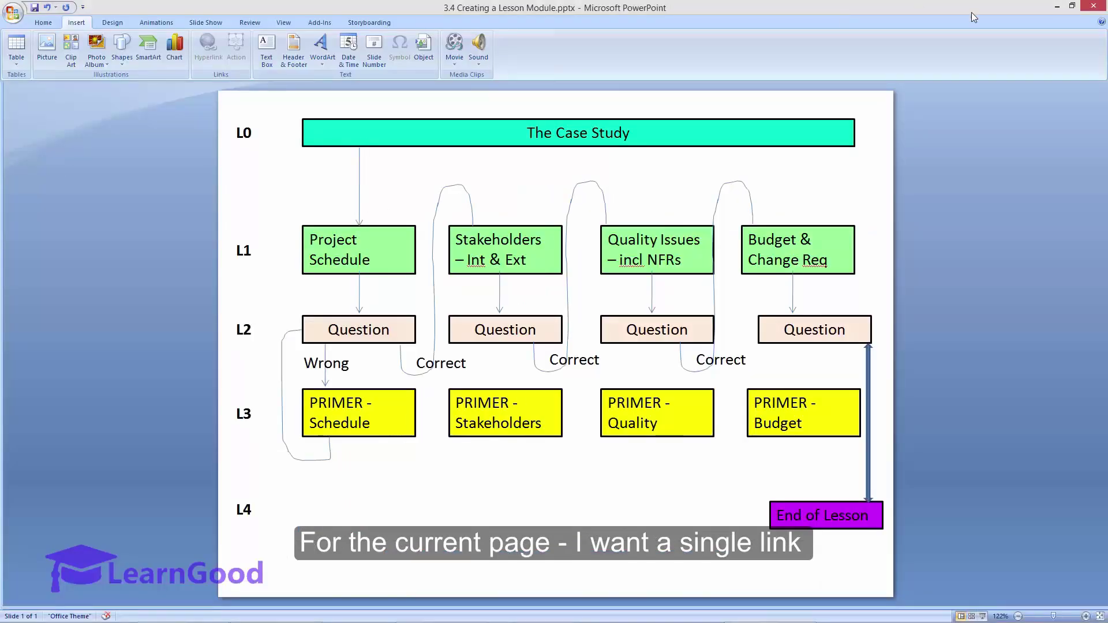
key(alt+Tab)
Enter NEXT as the Content 1 description and review the available jump targets, keeping This page selected.
click(482, 364)
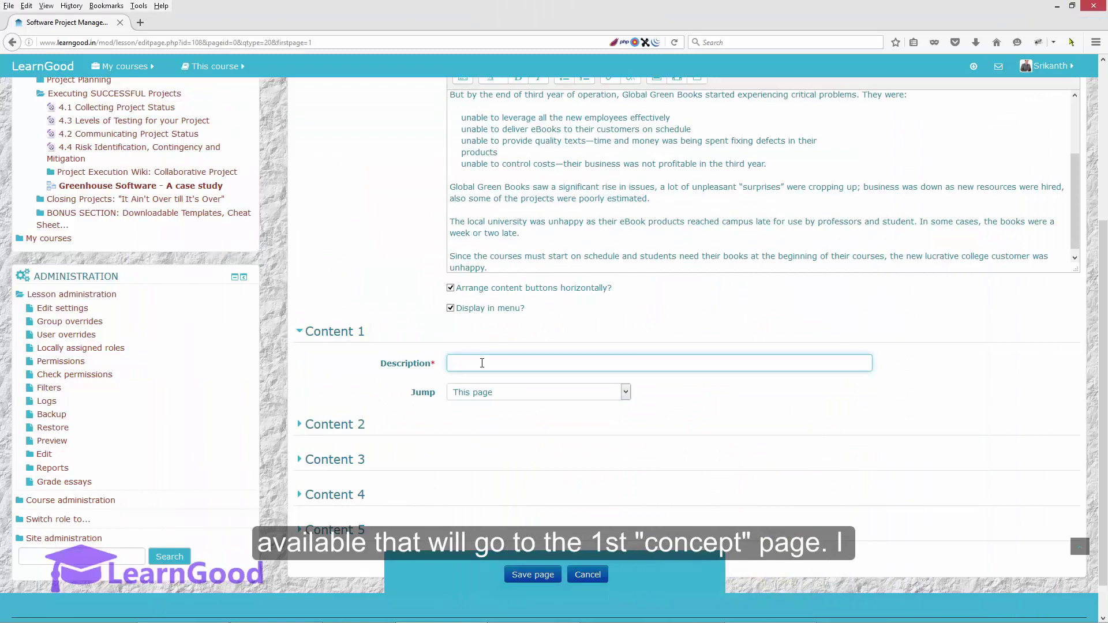
text(NEXT)
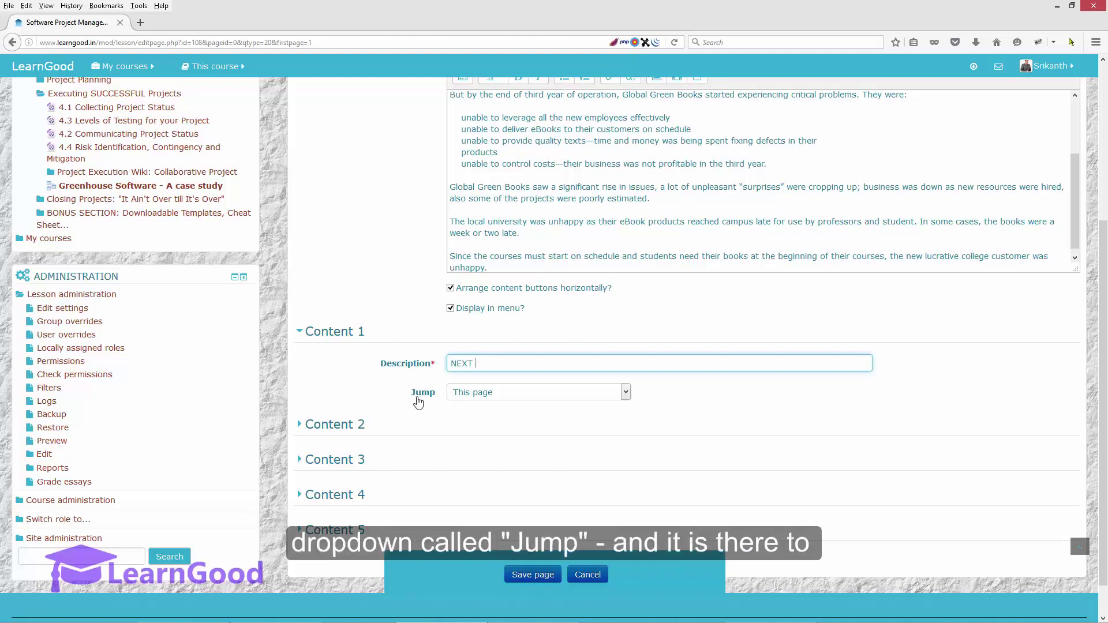
click(483, 394)
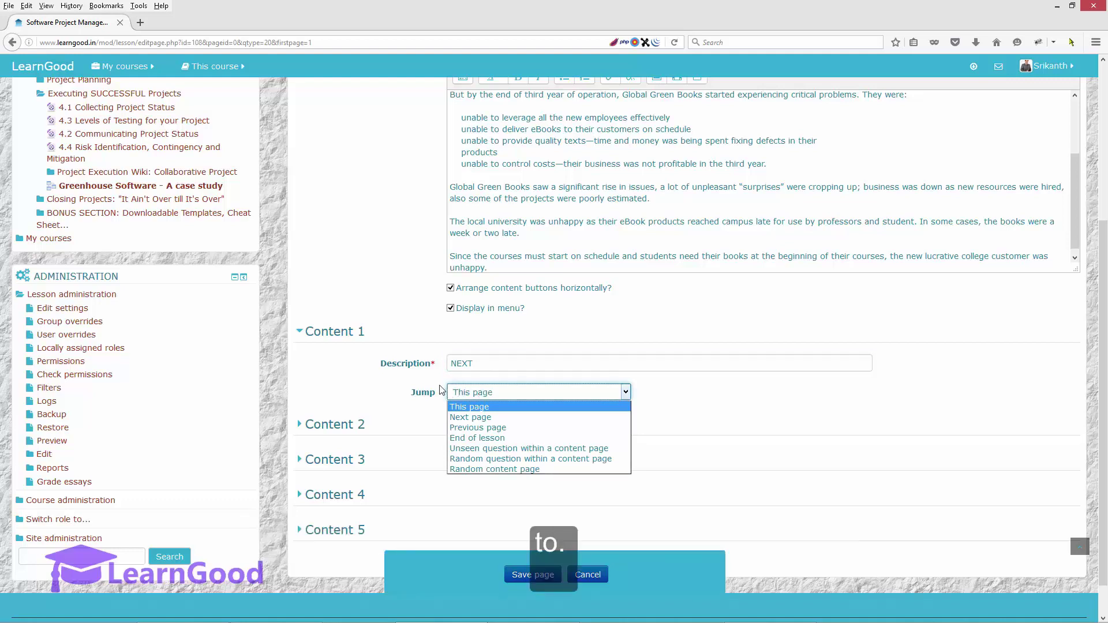
click(386, 391)
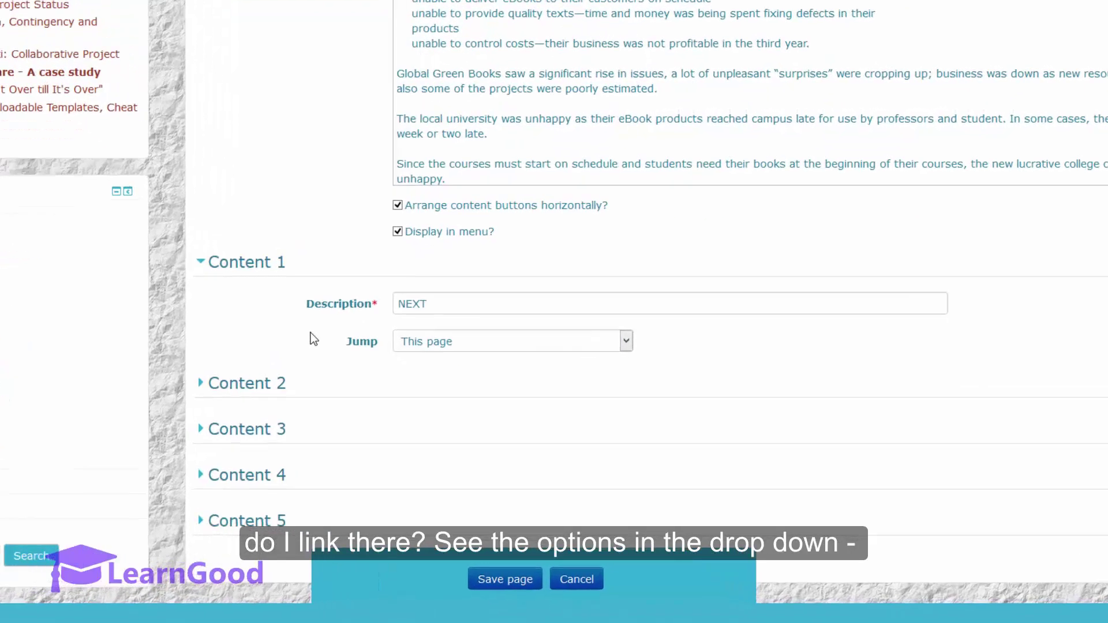
click(536, 392)
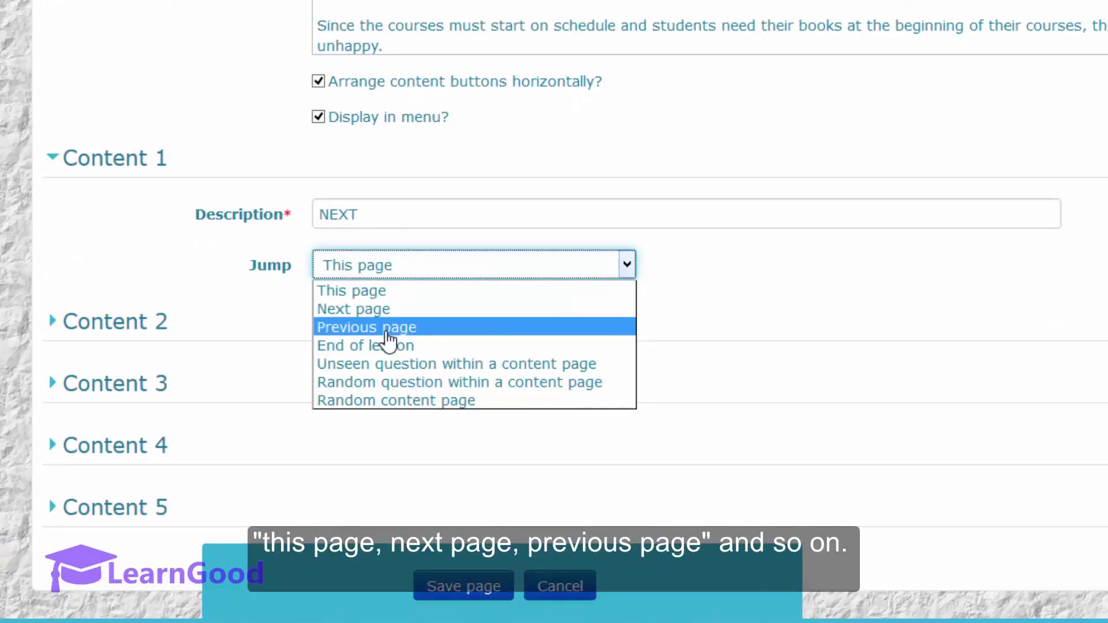
click(403, 245)
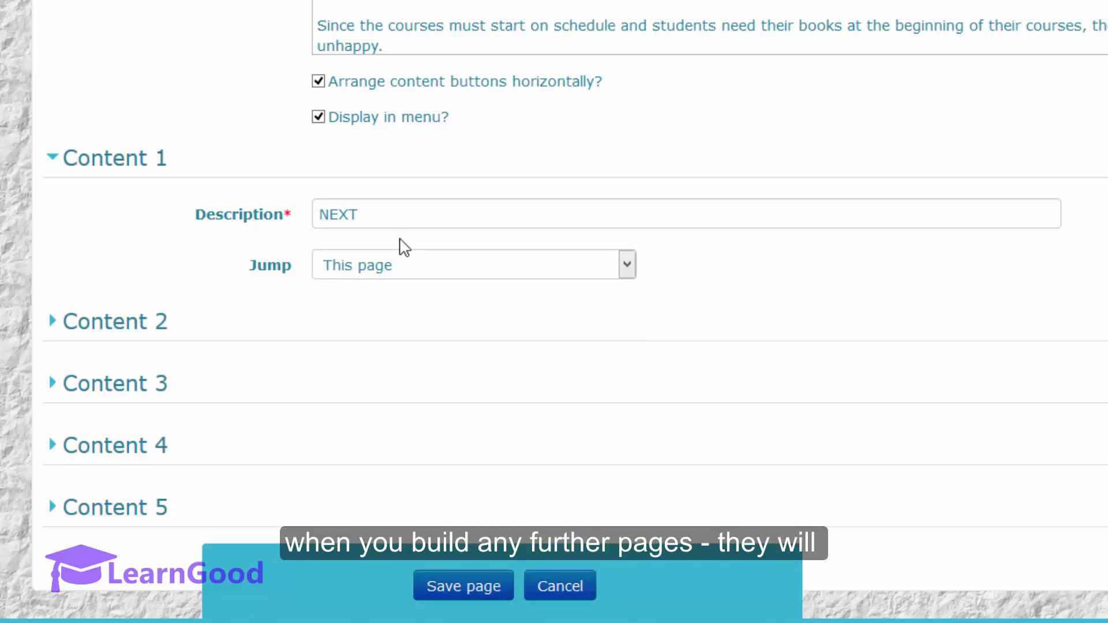
click(482, 268)
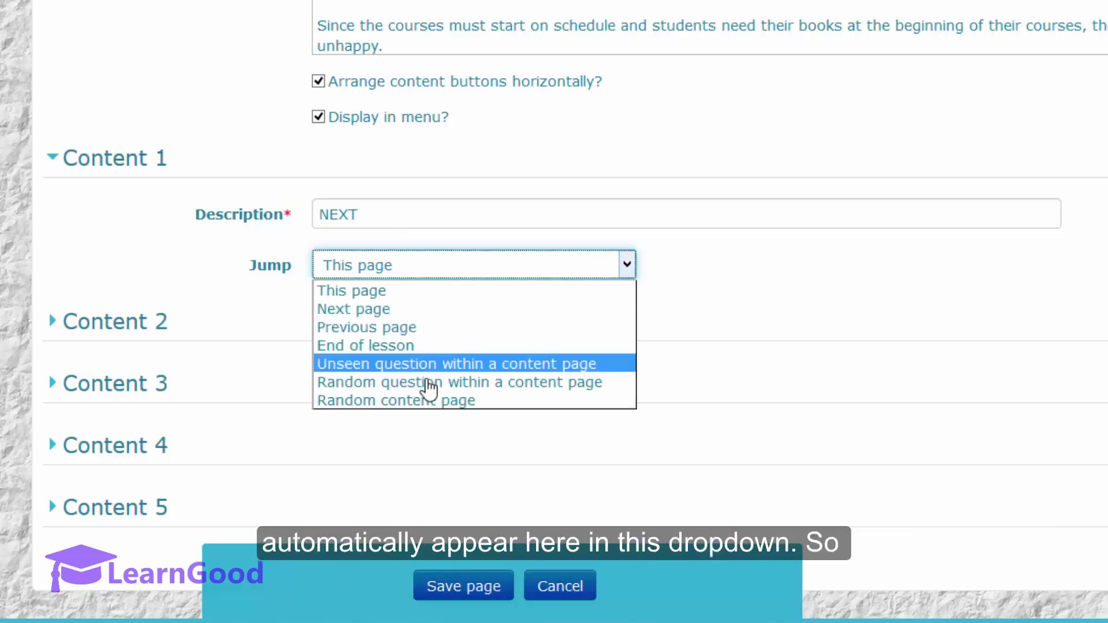
click(419, 268)
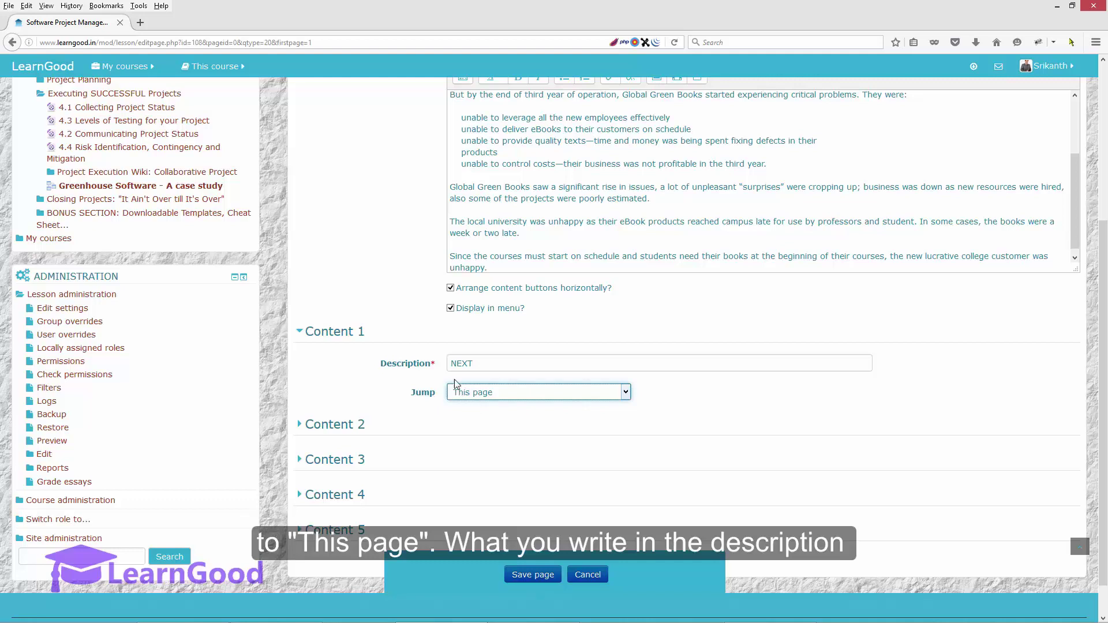
Check the NEXT button label in Content 1 and save the L0 case study page.
double_click(467, 364)
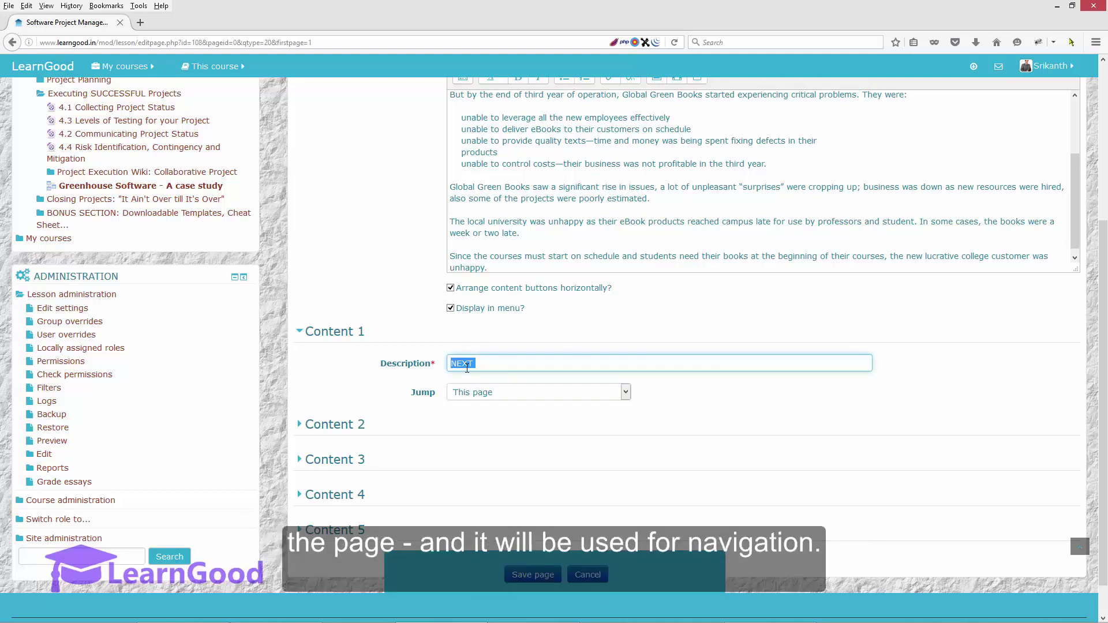
click(413, 378)
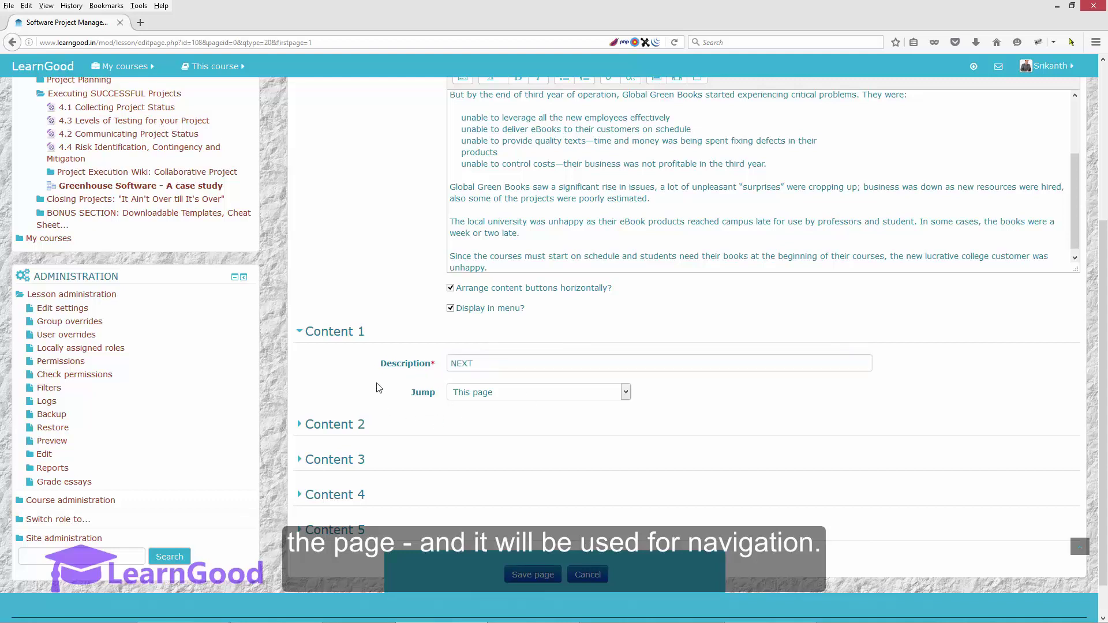
scroll(370, 375, down, 1)
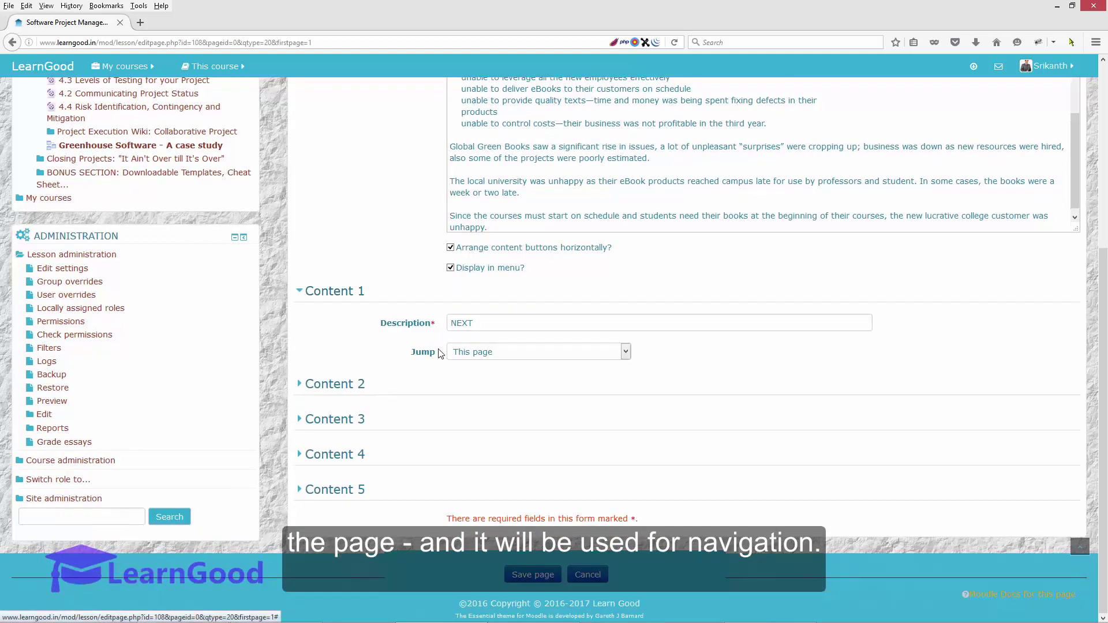
click(534, 574)
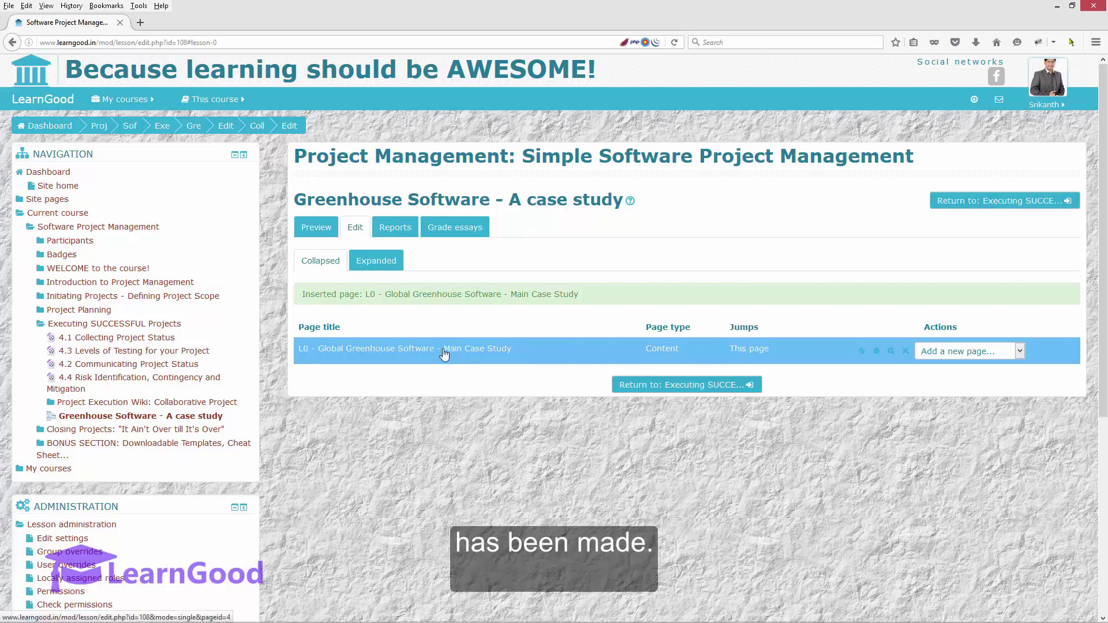
Add a content page after the L0 page, titled "L1 - Concept - PROJECT SCHEDULE", and paste the concept text as its contents.
click(793, 617)
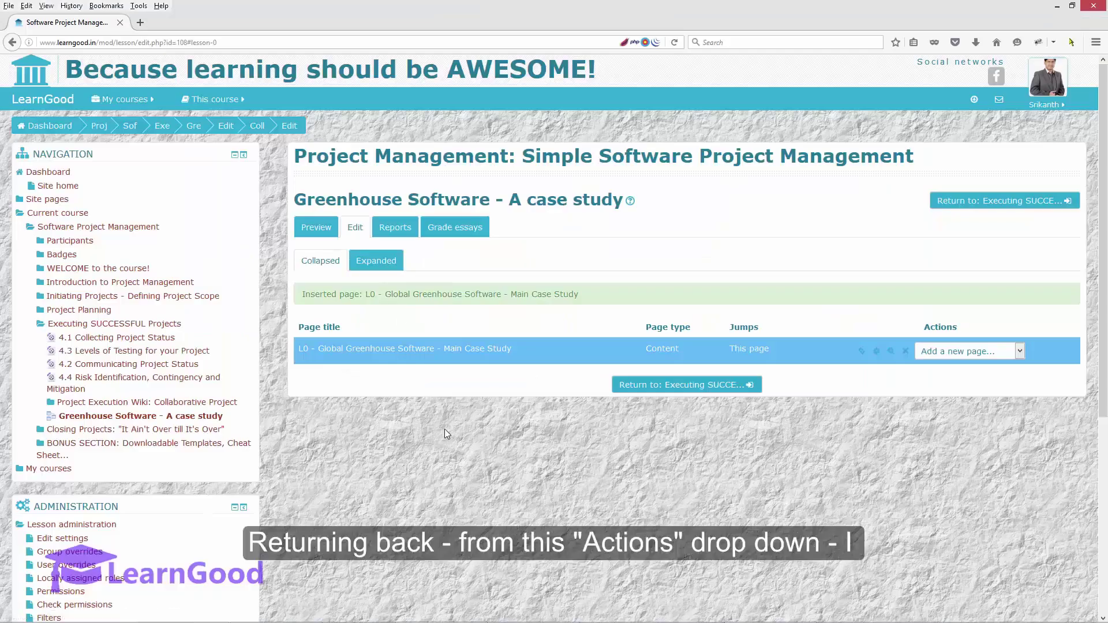
click(959, 353)
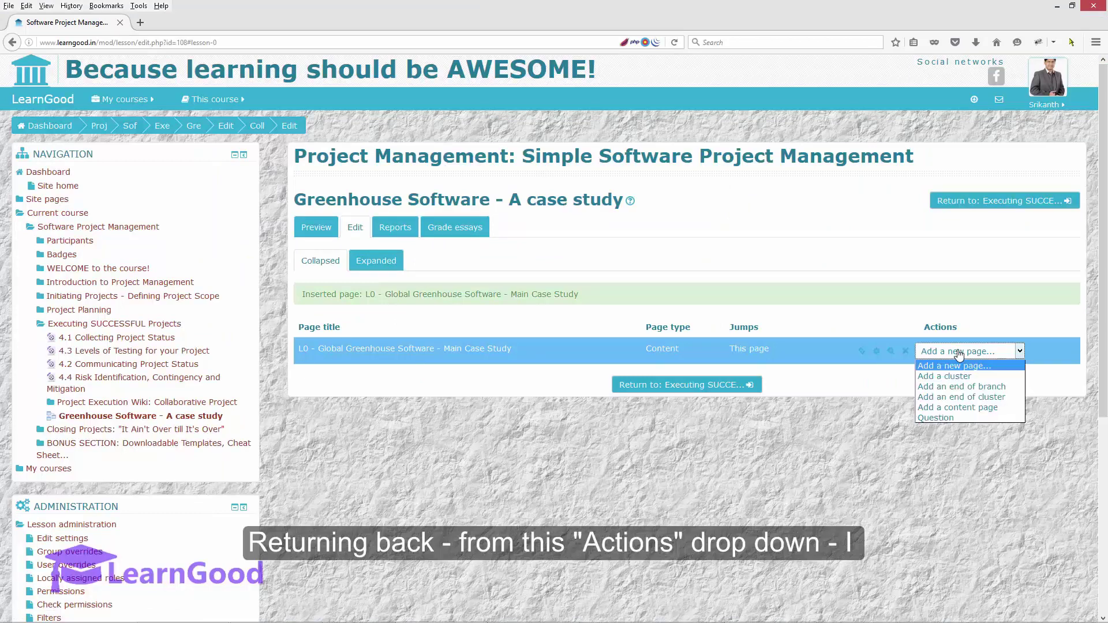
click(965, 407)
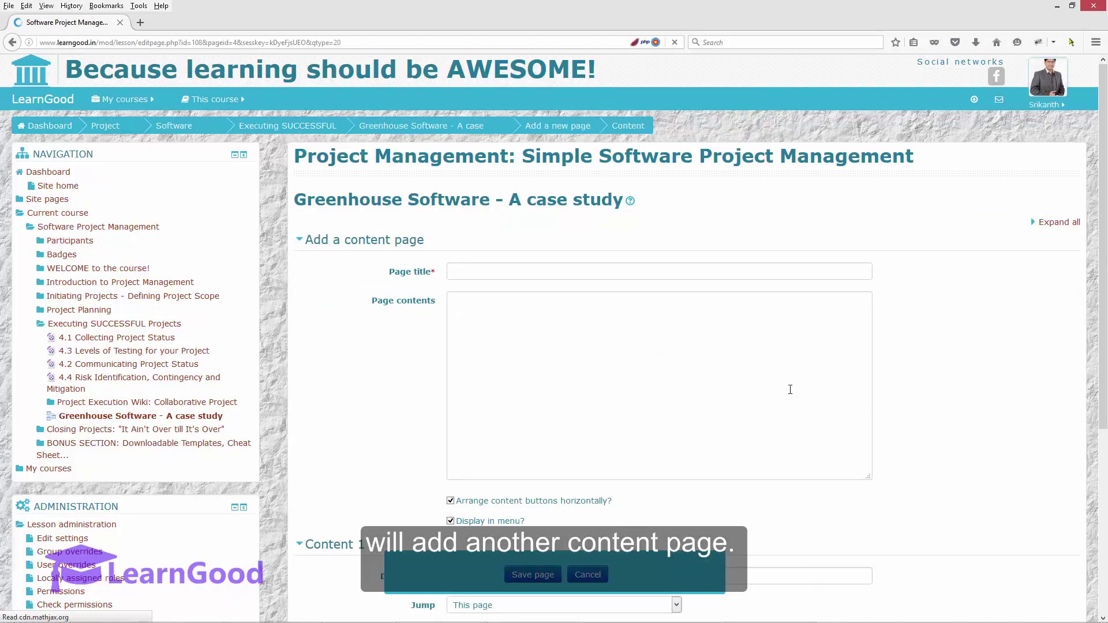
right_click(550, 269)
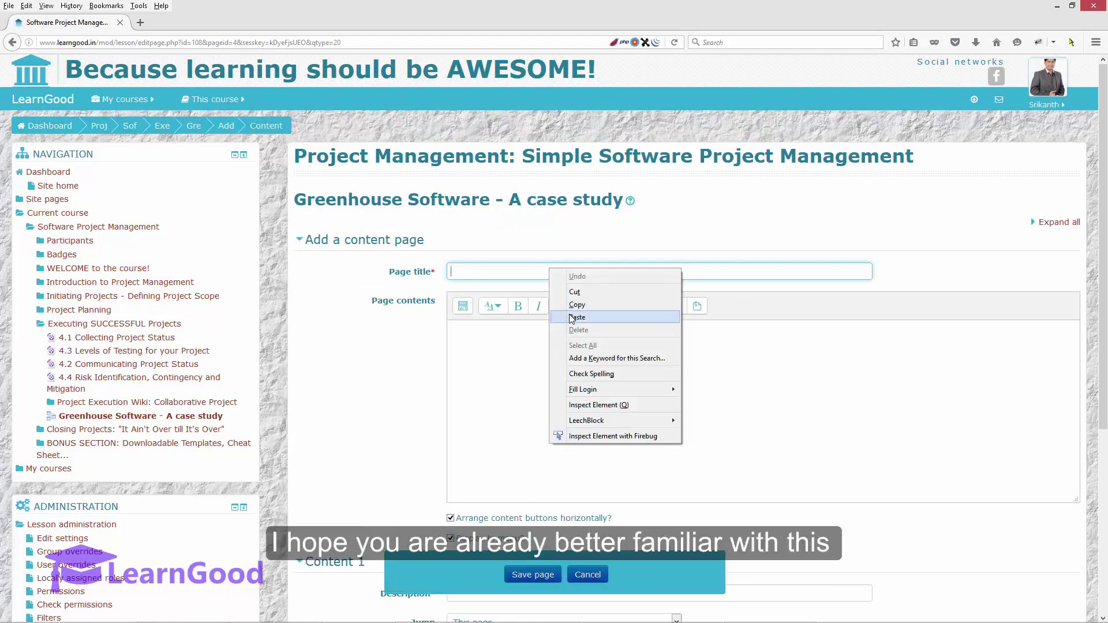
click(571, 317)
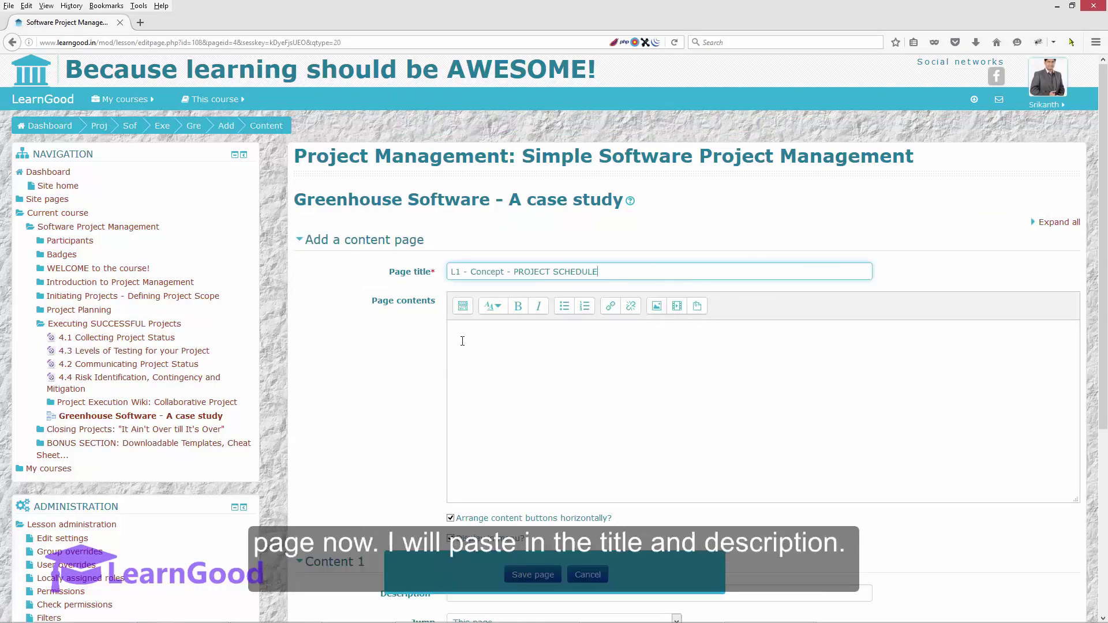
right_click(482, 339)
click(508, 375)
Enter NEXT as the L1 page's Content 1 description, leave its jump at This page, and save the page.
scroll(372, 353, down, 5)
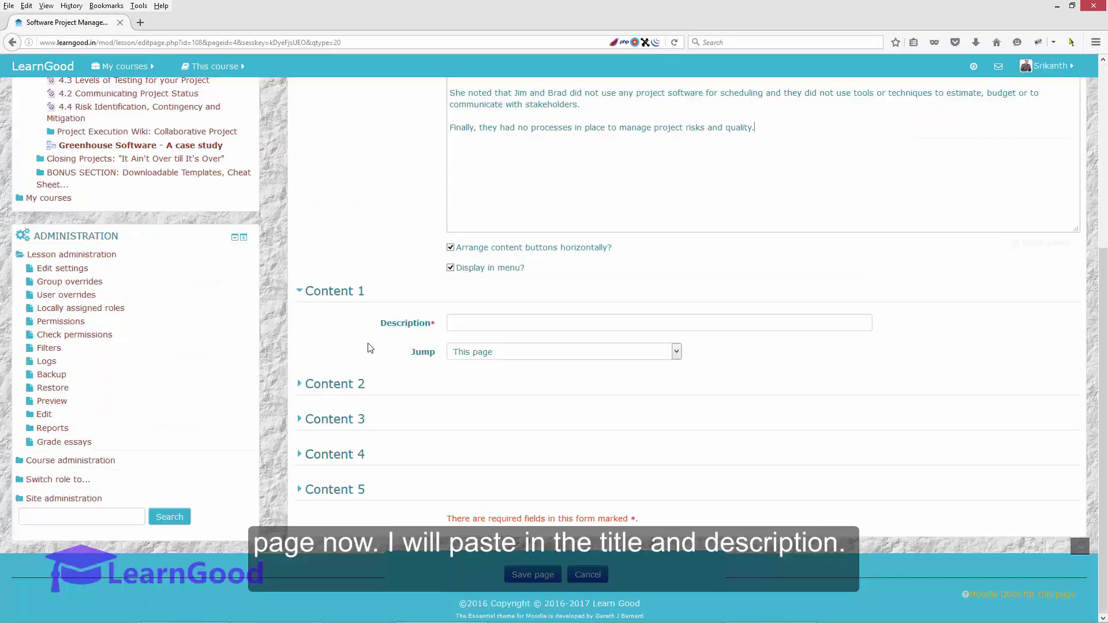
click(463, 325)
text(NE)
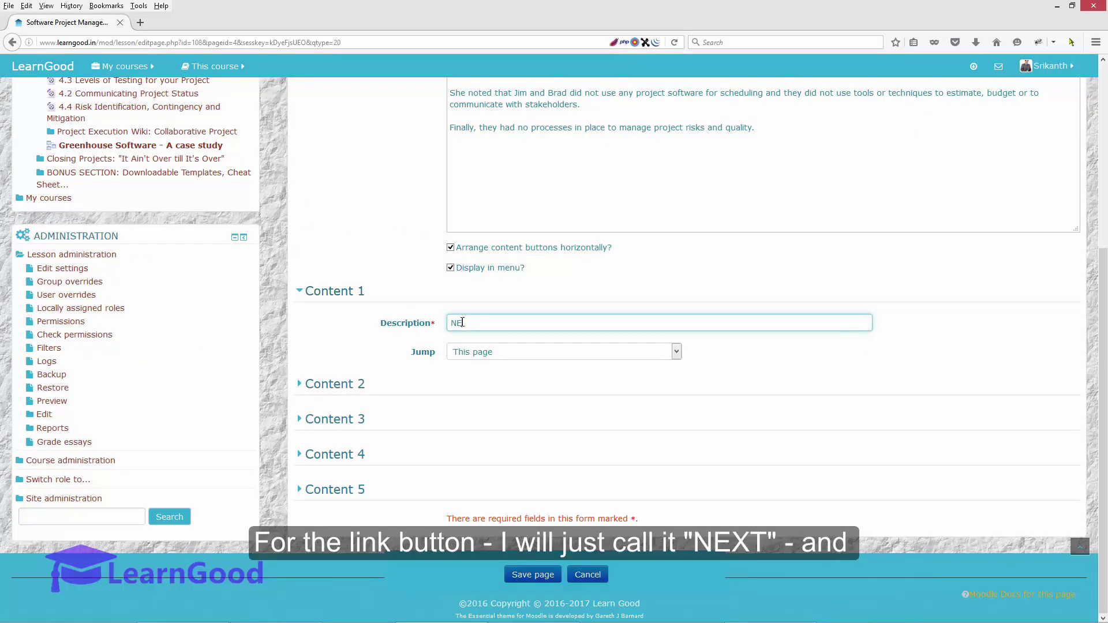
text(XT)
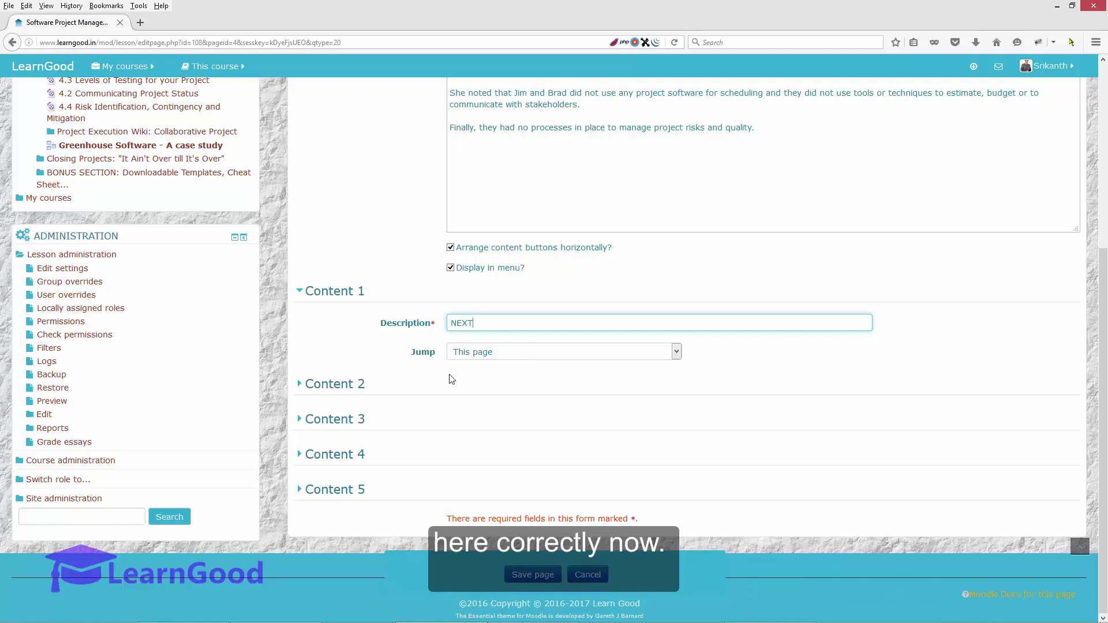
click(549, 578)
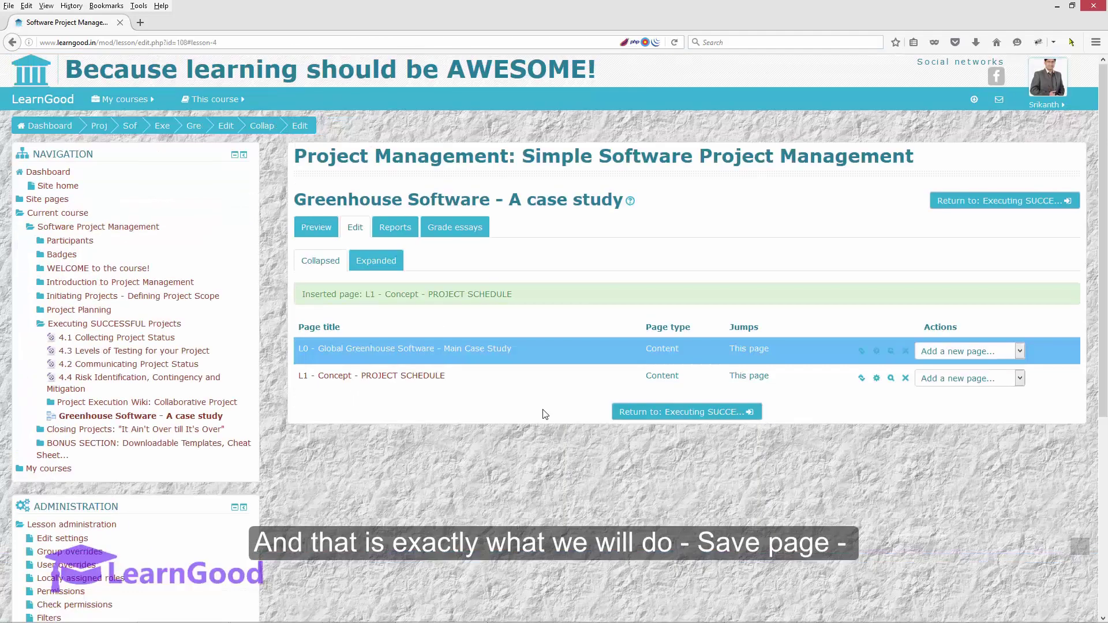
Edit the L0 case study page so its NEXT button jumps to "L1 - Concept - PROJECT SCHEDULE", save it and check the page list's jumps.
click(878, 354)
scroll(687, 346, down, 3)
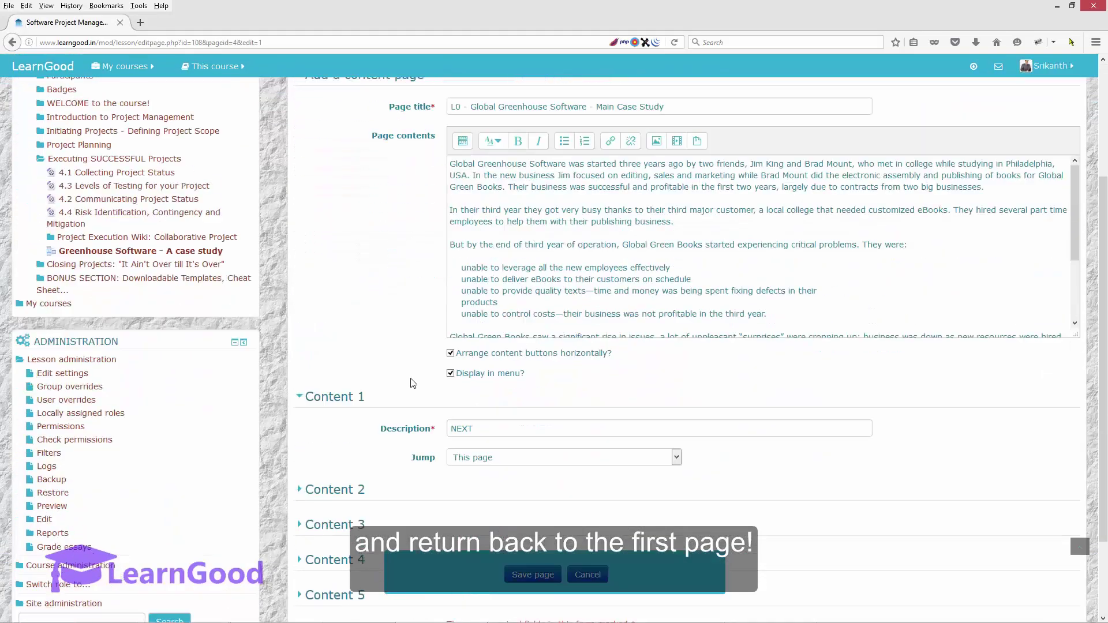
click(529, 276)
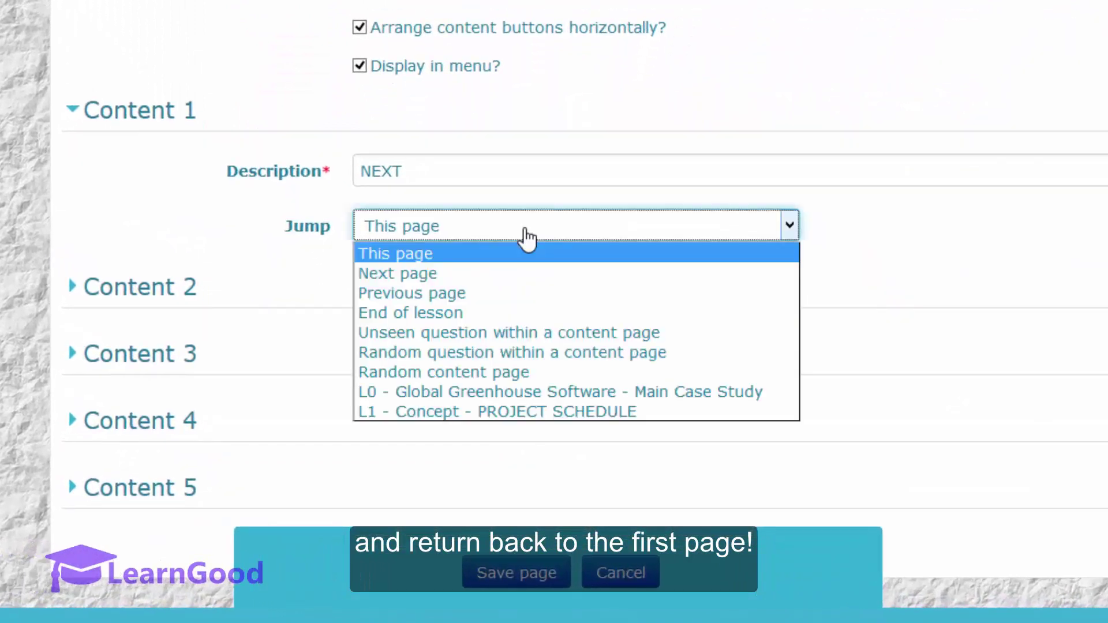
click(477, 411)
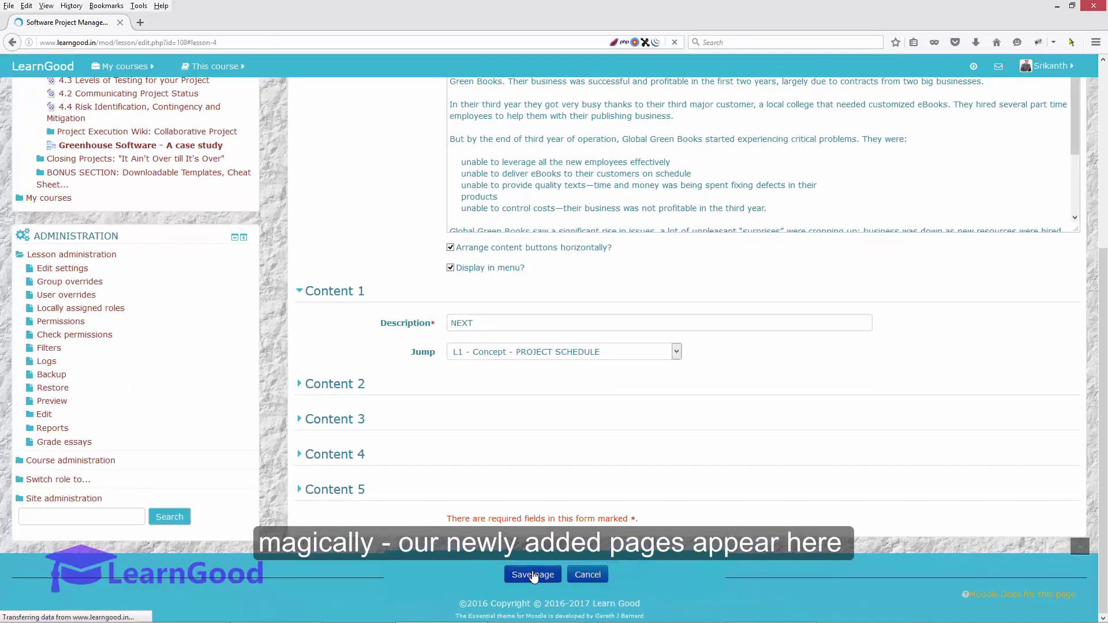
click(531, 575)
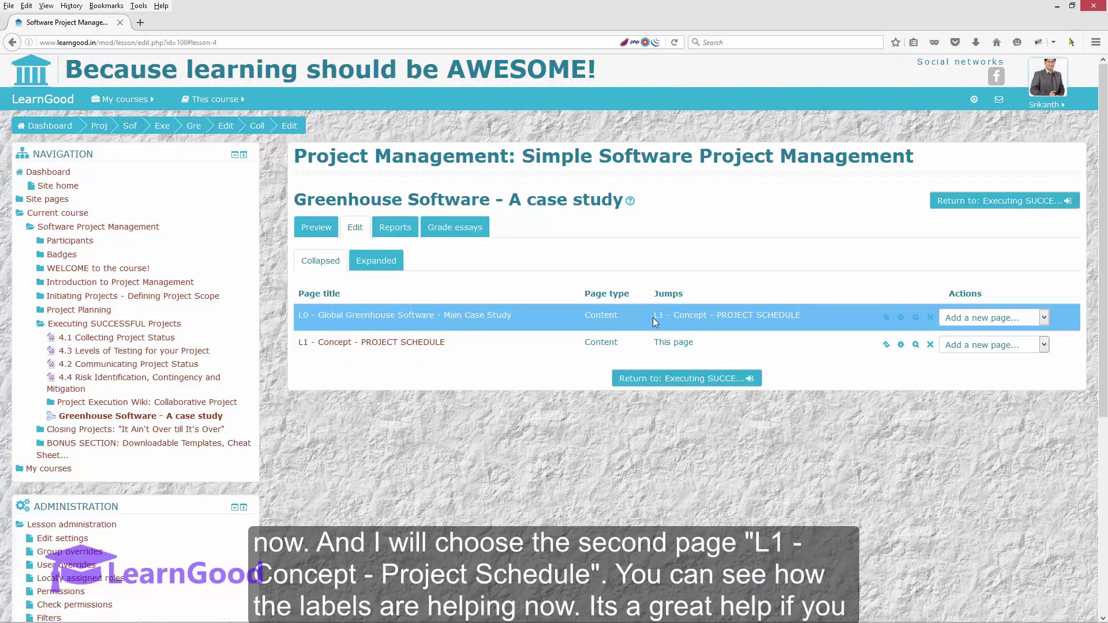
drag(654, 317, 801, 319)
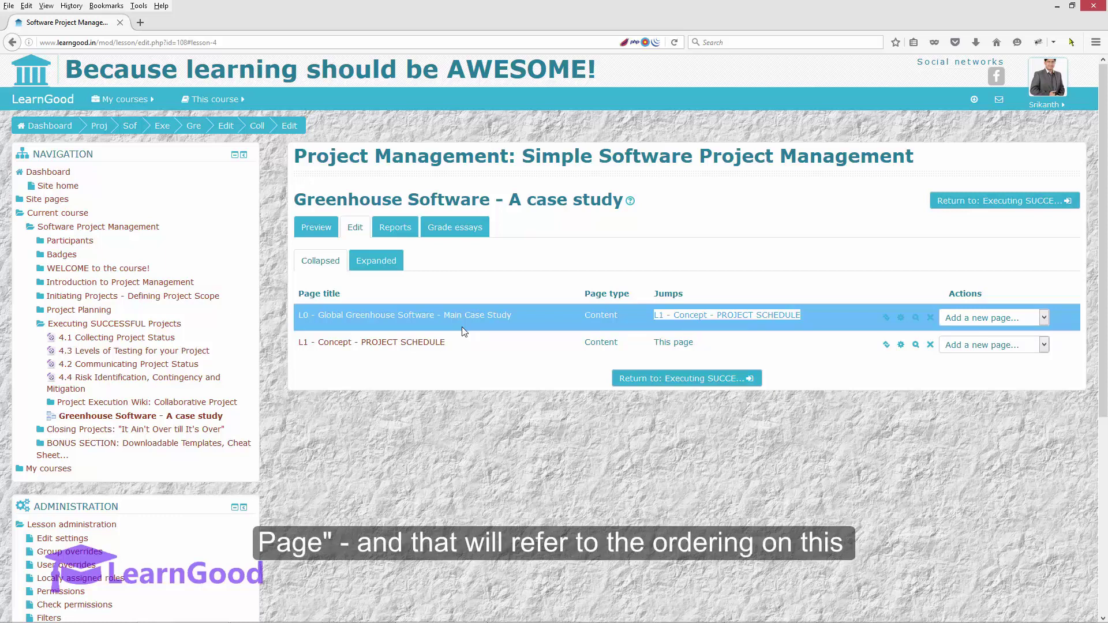
drag(459, 289, 422, 365)
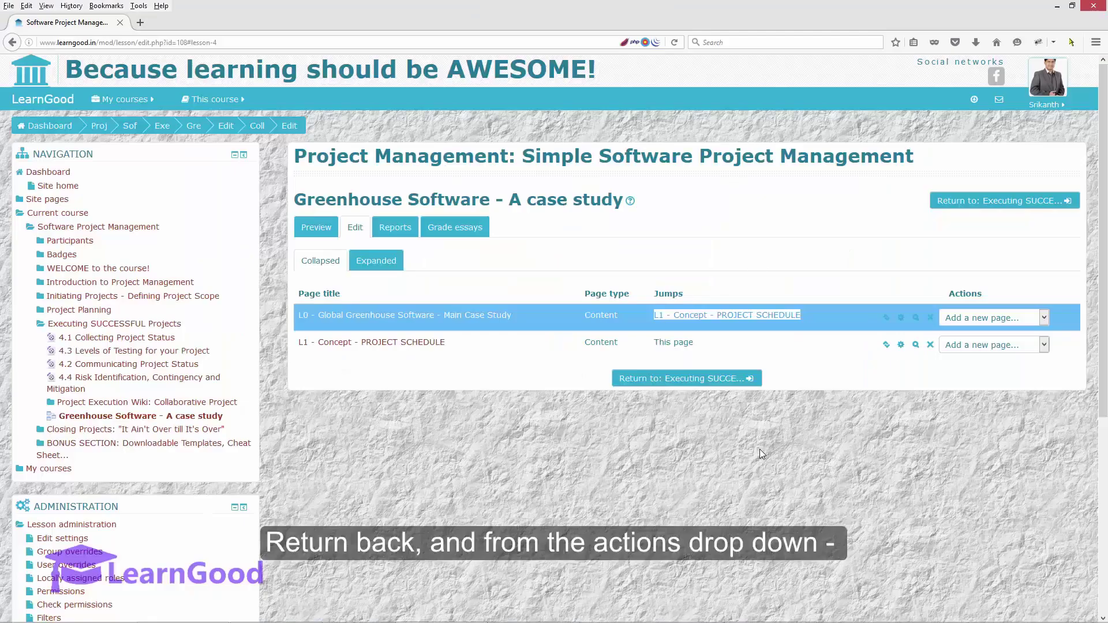
Add a question page after the L1 project schedule page, using the Multichoice question type.
click(1018, 345)
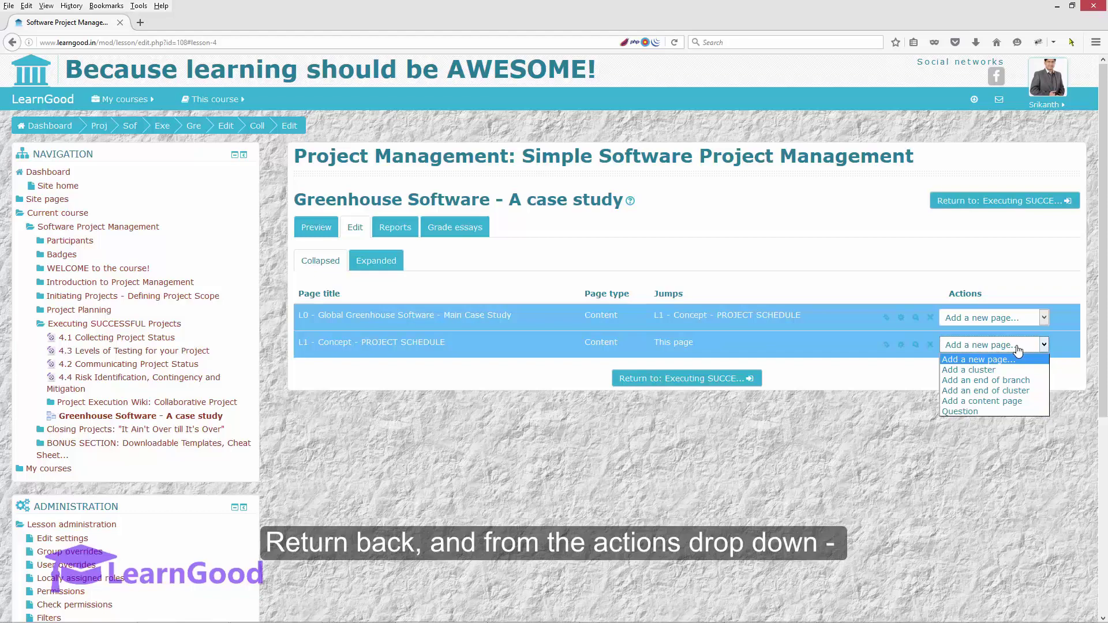
click(982, 412)
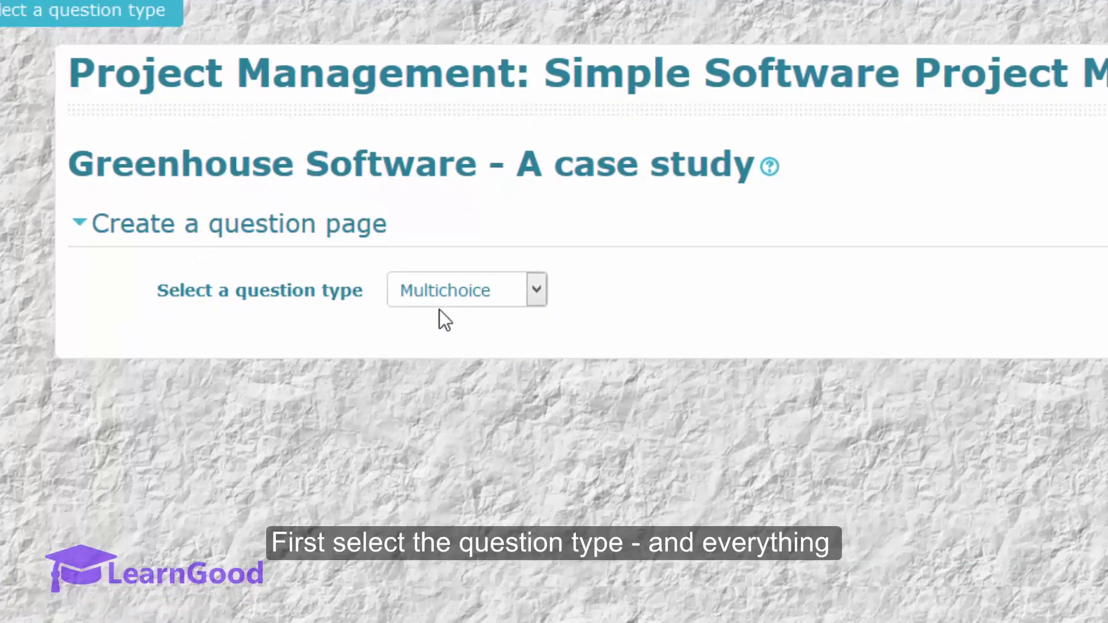
click(449, 299)
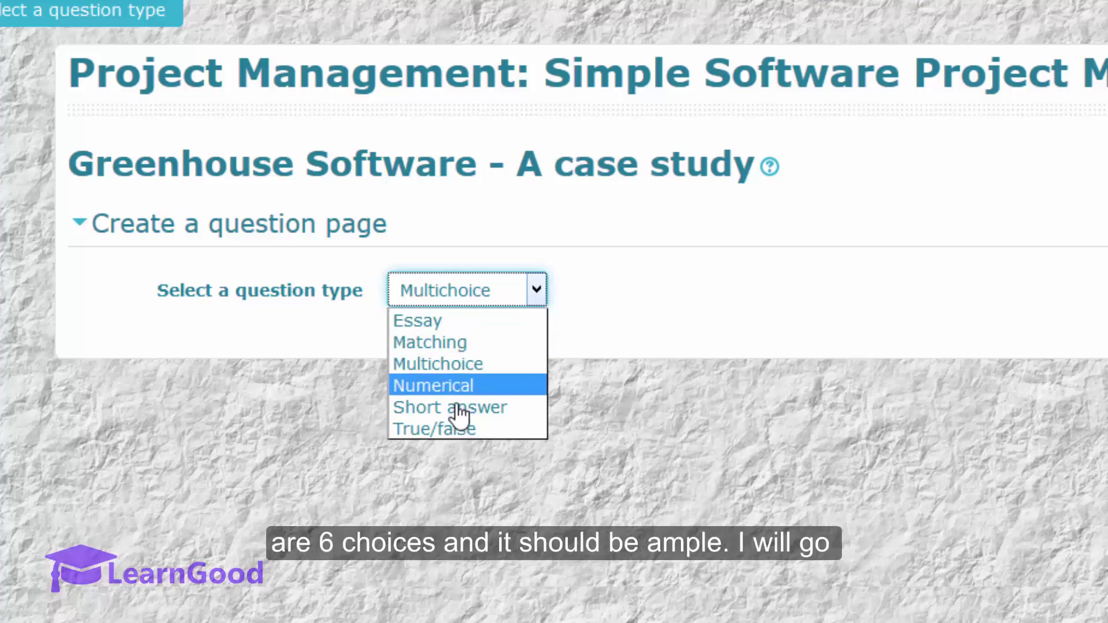
click(468, 364)
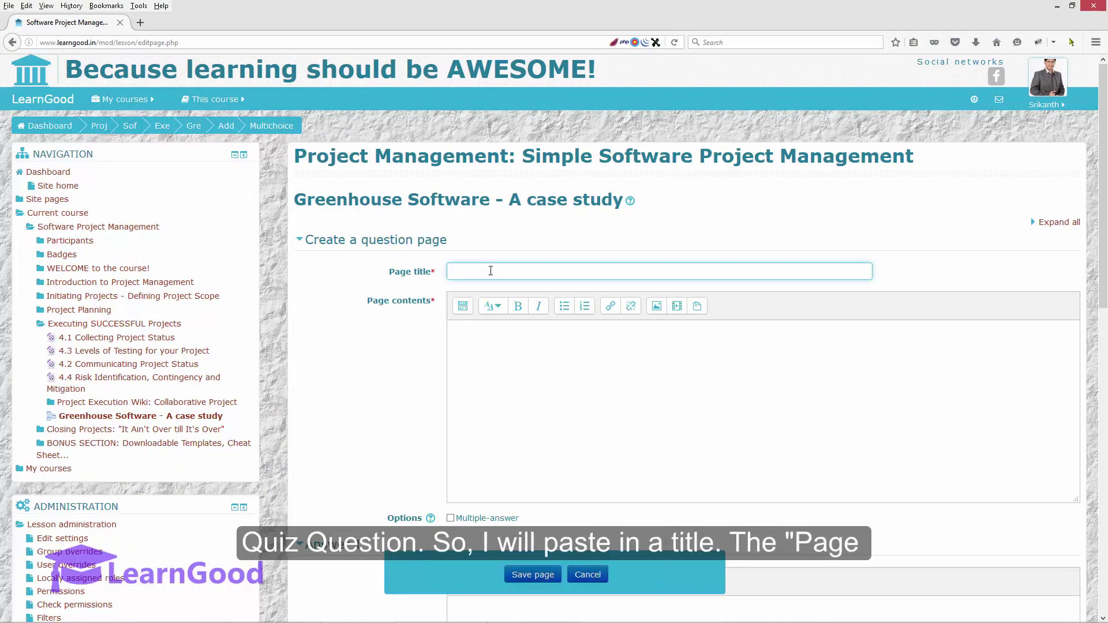
Title the question page "L2 - Question - PROJECT SCHEDULE" and paste the question about identifying overallocations in MS Project as its contents.
right_click(506, 292)
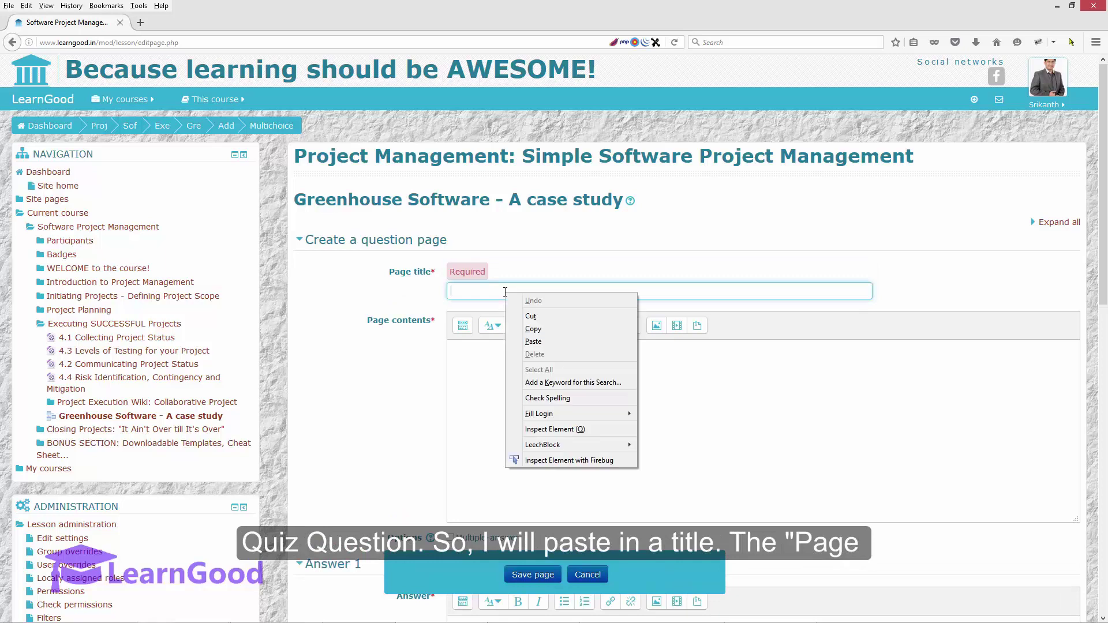
click(534, 342)
click(495, 363)
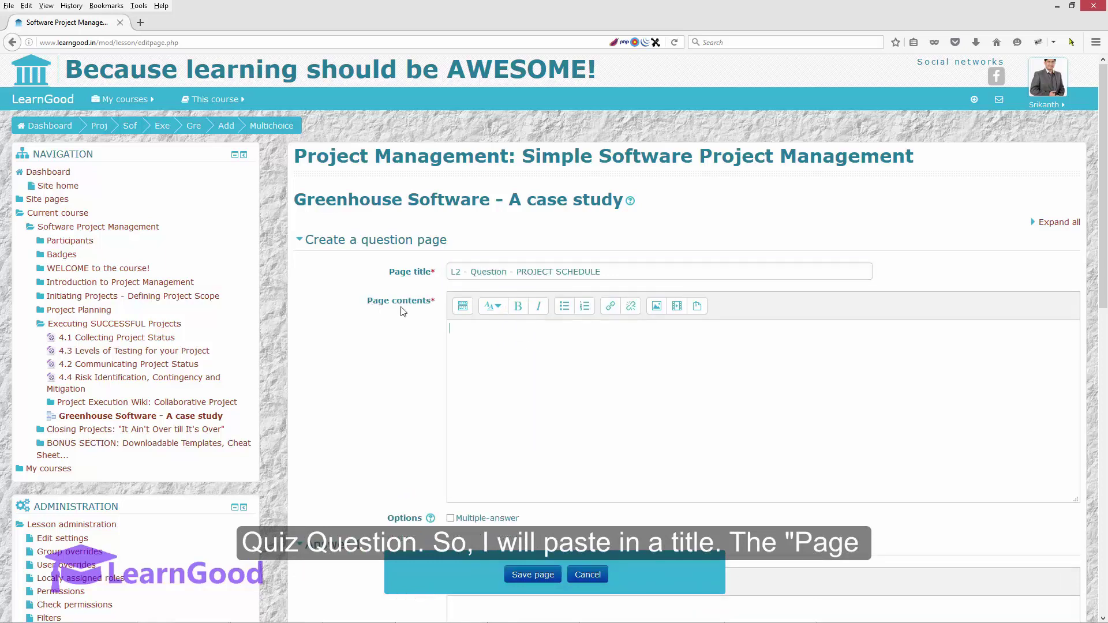
right_click(486, 340)
click(515, 389)
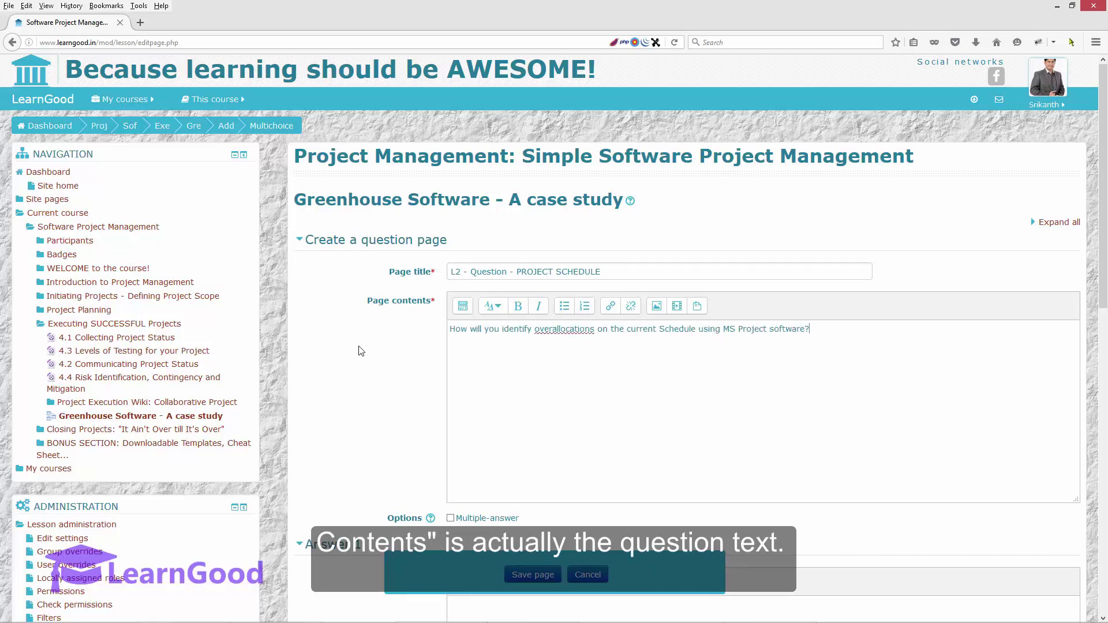
scroll(359, 297, down, 10)
scroll(362, 298, down, 3)
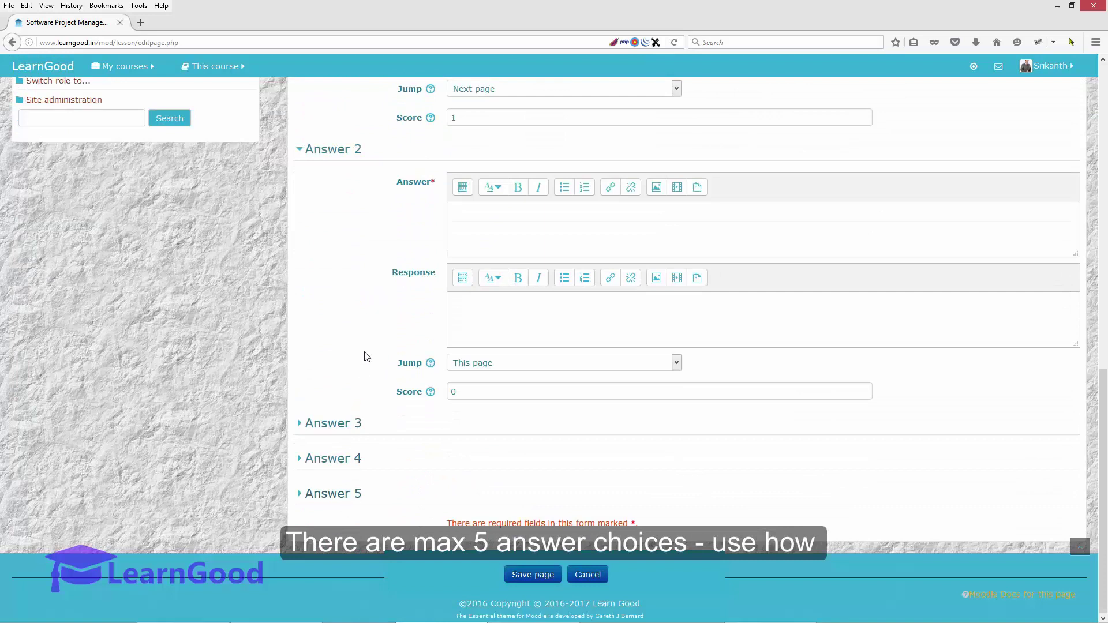
Enter the red man, resource report and Gantt Chart answers with score 0, and the "All of the above are valid!" response for Answer 4 with score 1.
scroll(366, 354, up, 3)
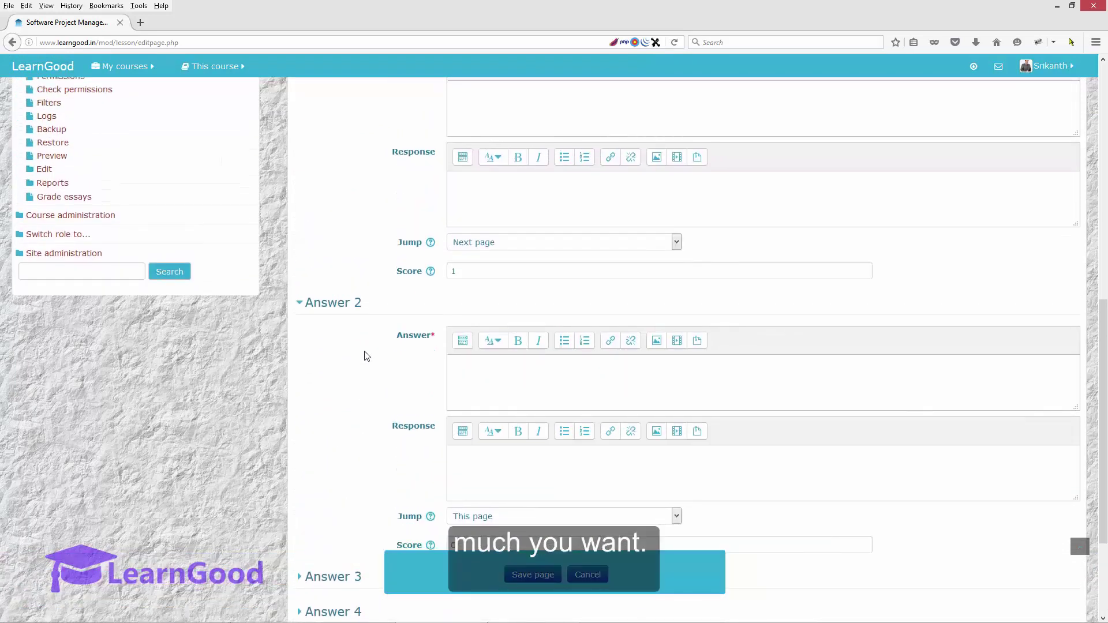
scroll(365, 355, up, 4)
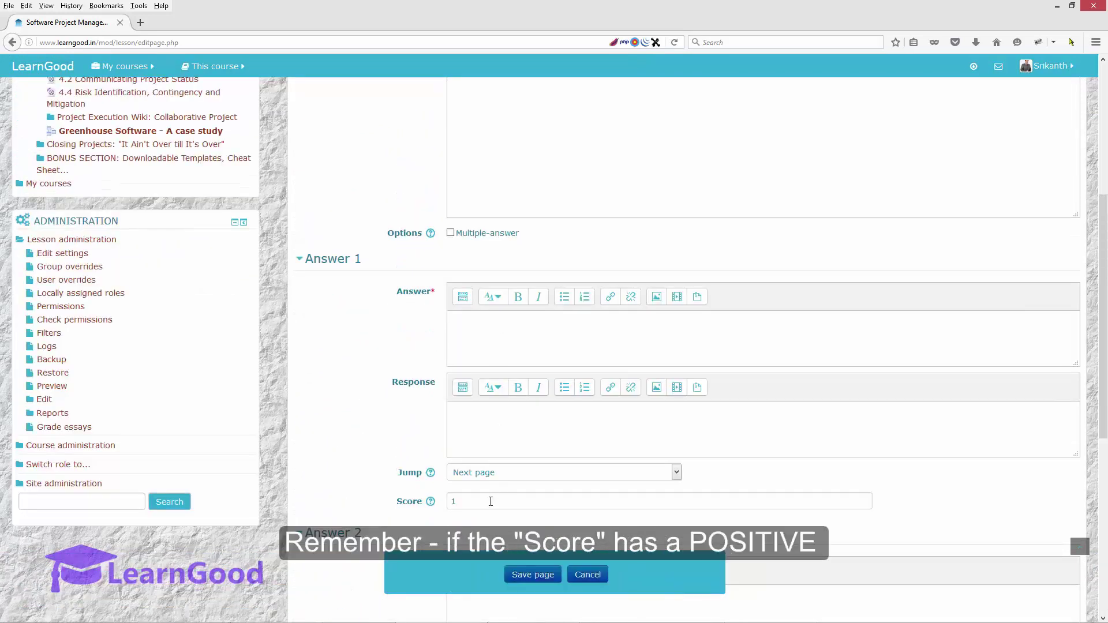
drag(470, 503, 444, 502)
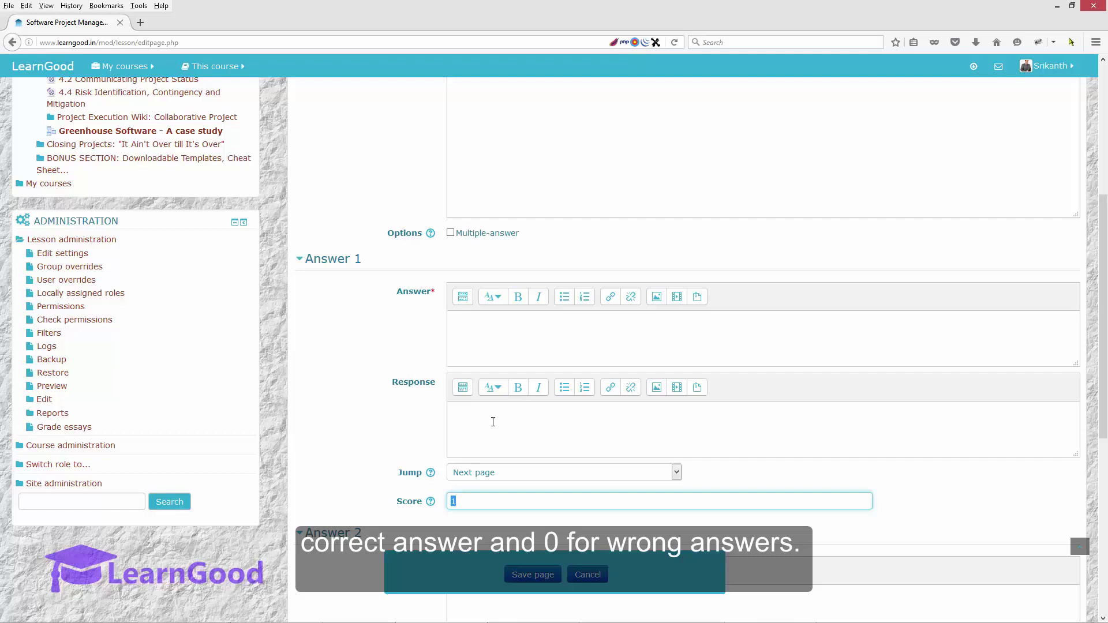
click(488, 322)
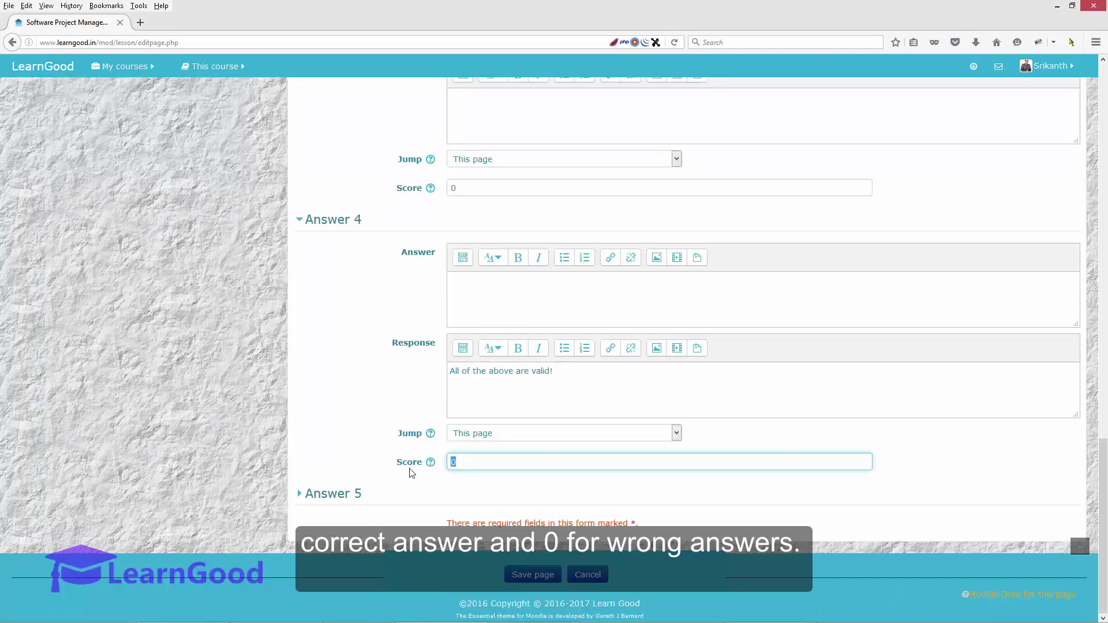
text(1)
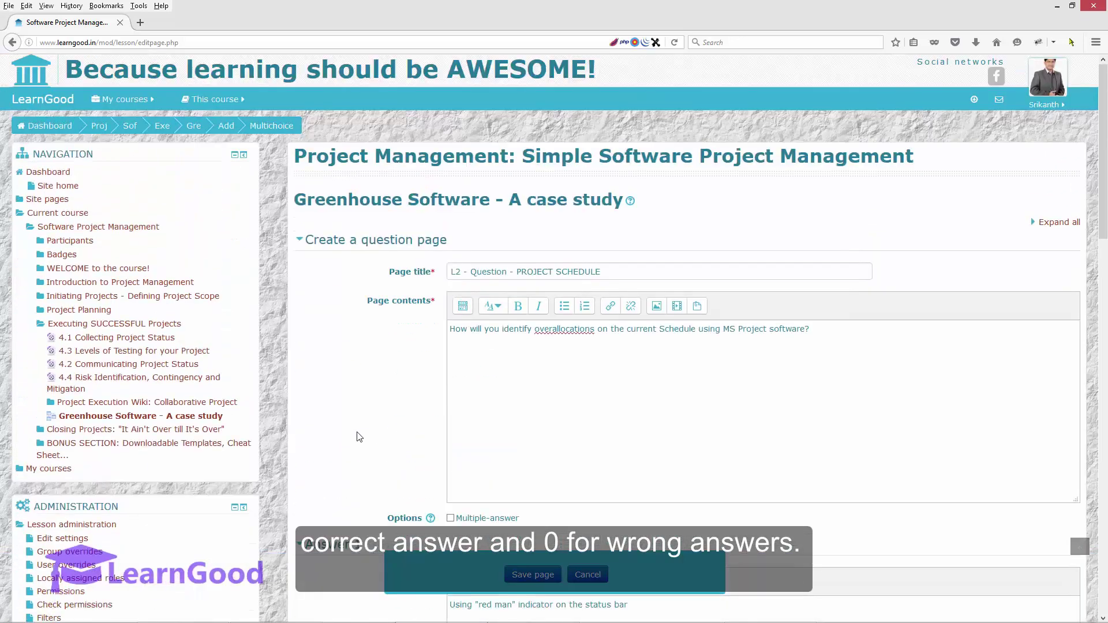
Leave the jumps at Next page for Answer 1 and This page for the other answers, and save the question page.
scroll(358, 437, down, 5)
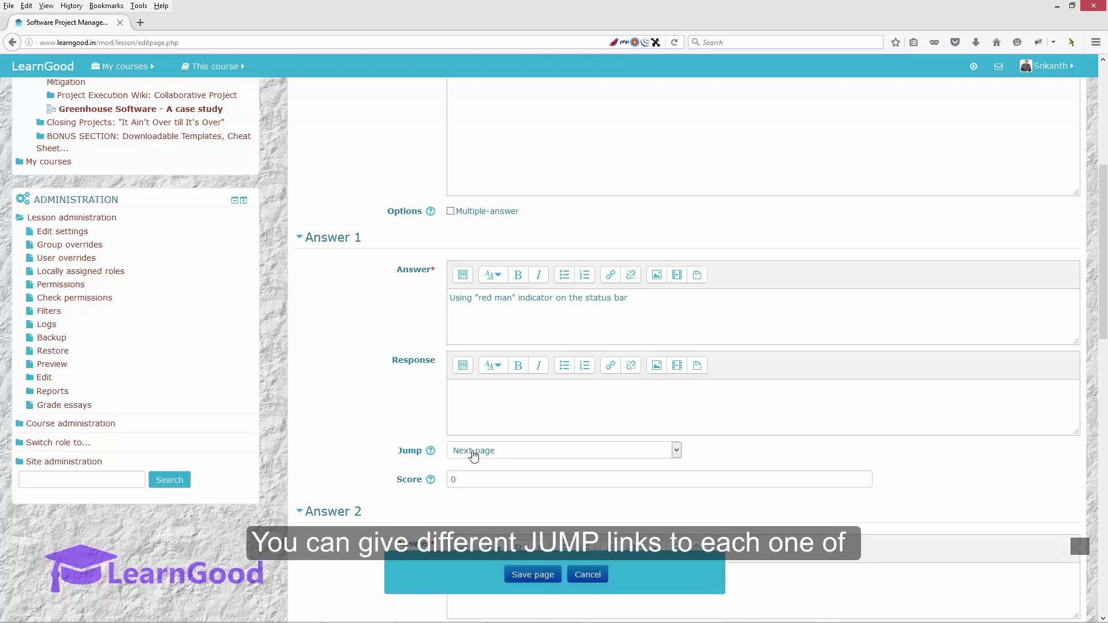
scroll(474, 456, down, 5)
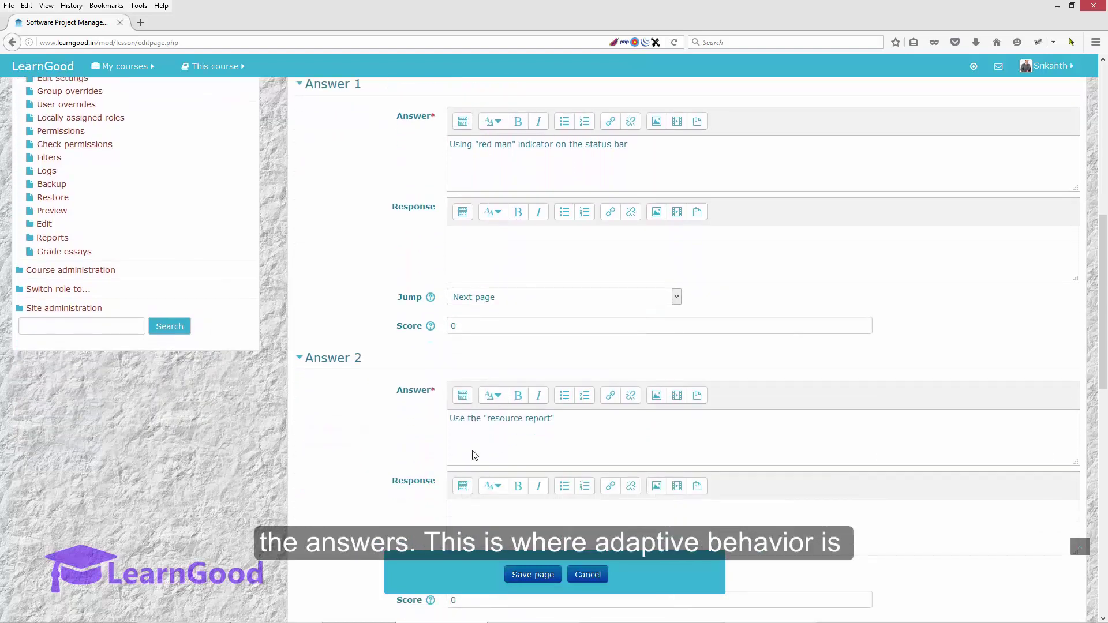
scroll(474, 455, down, 5)
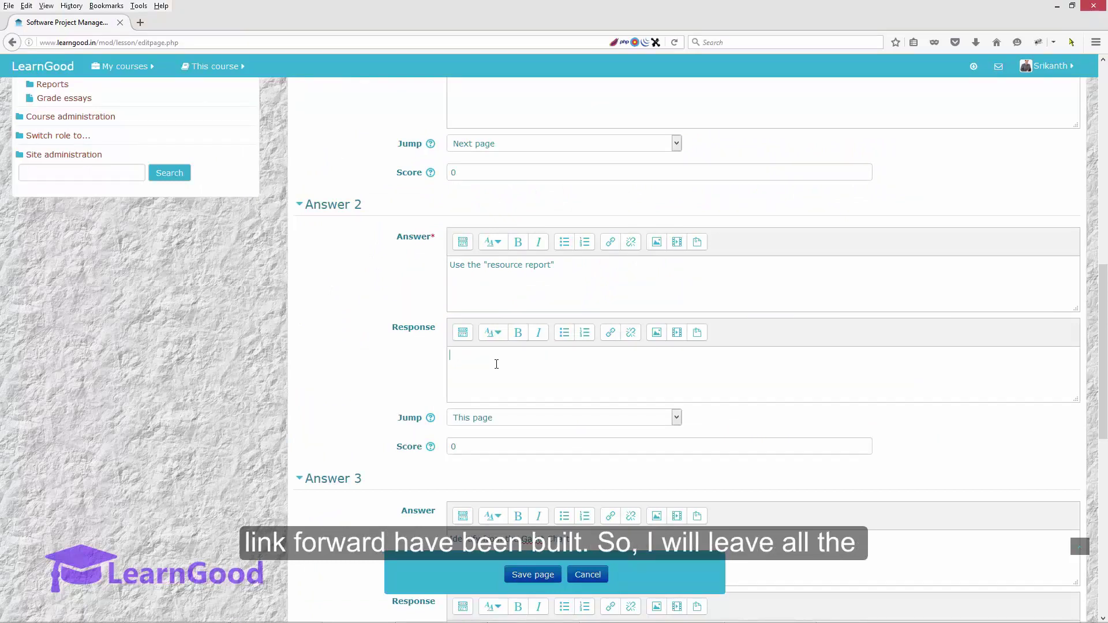
click(496, 364)
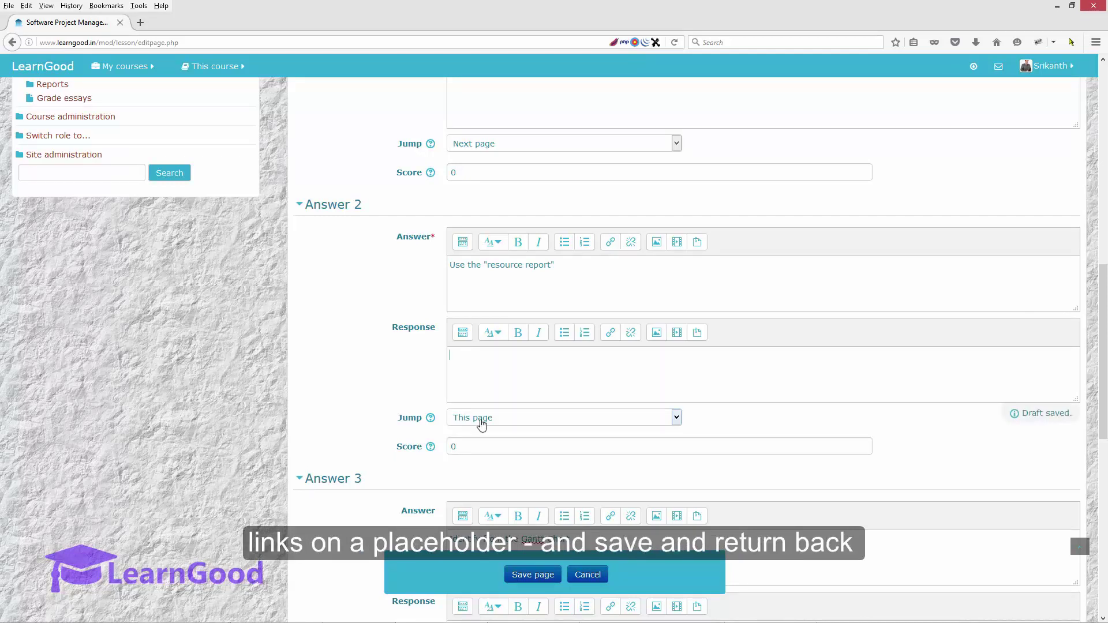
scroll(483, 425, down, 4)
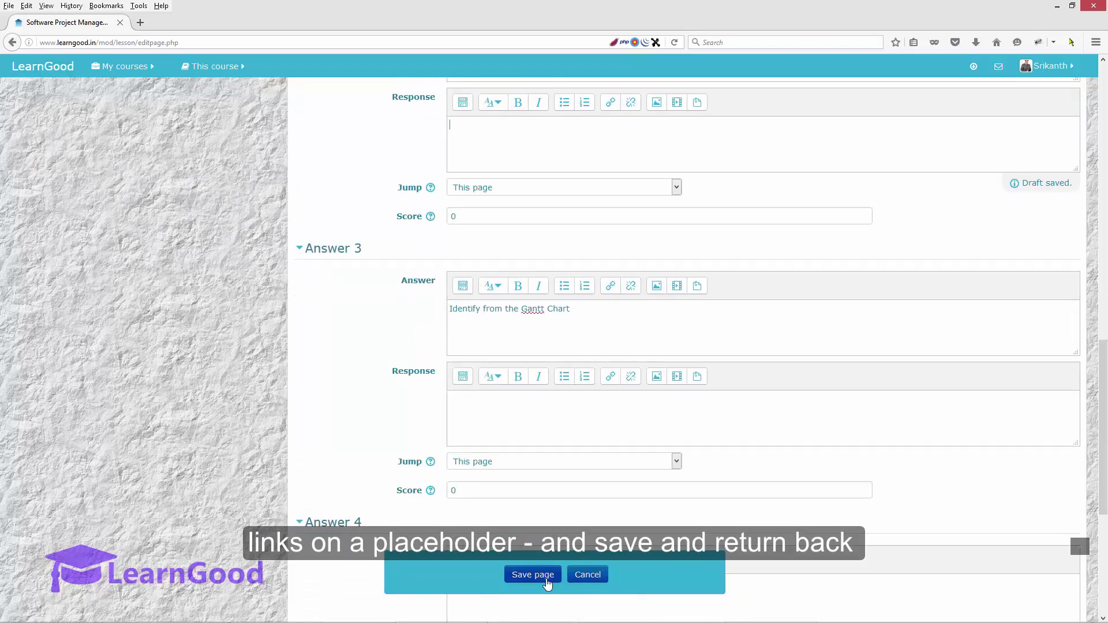
click(531, 575)
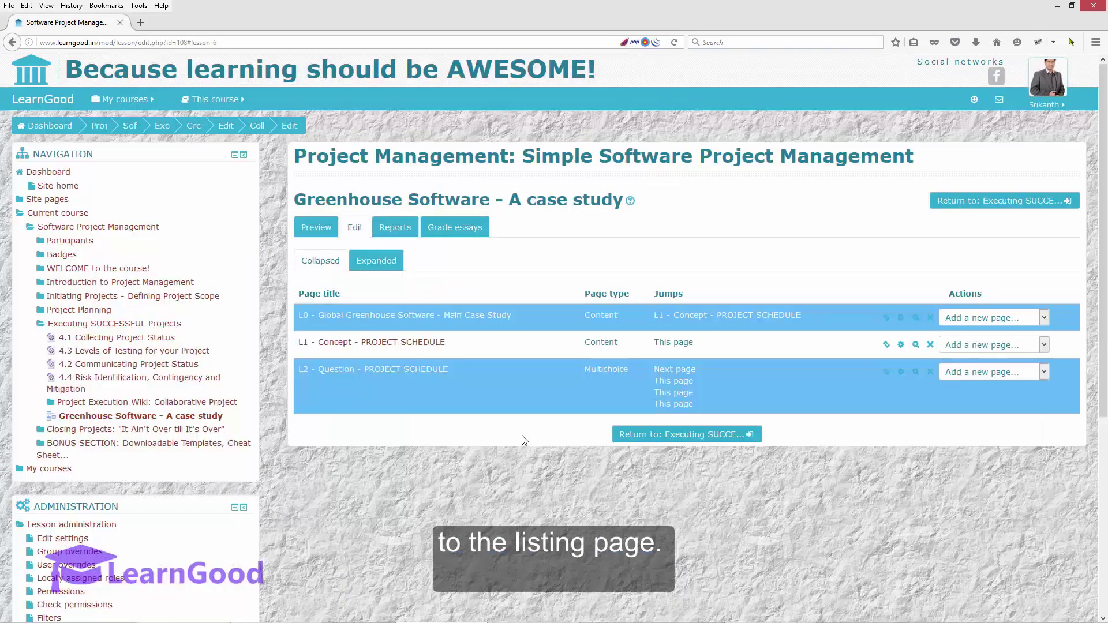
Review the jumps of each answer on the L2 project schedule question page and the return jump of the L3 primer page.
key(alt+Tab)
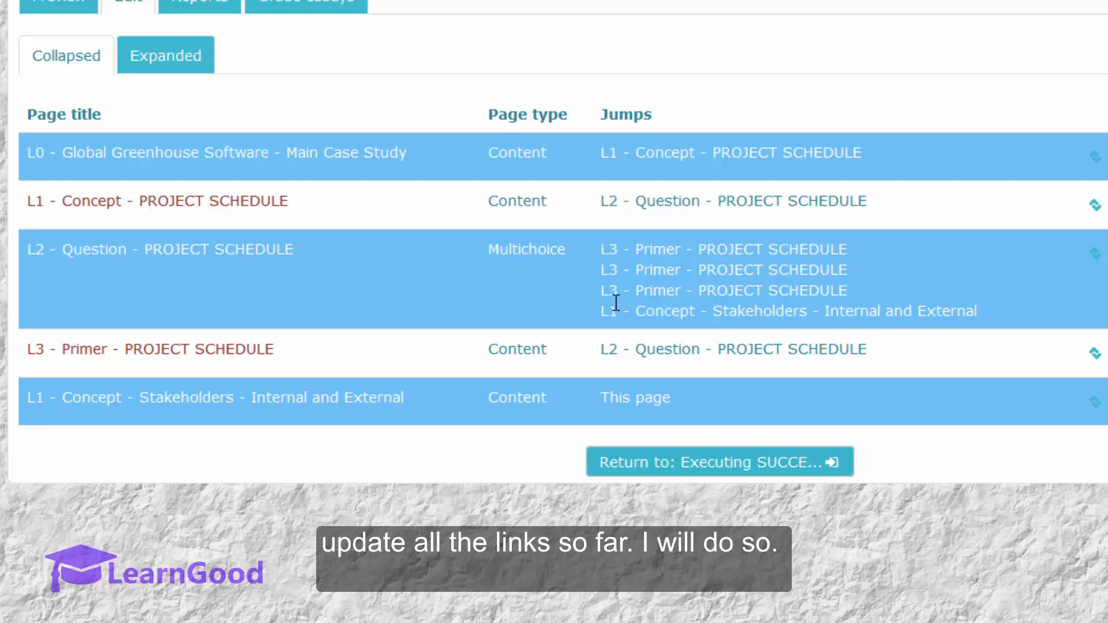
drag(600, 248, 849, 296)
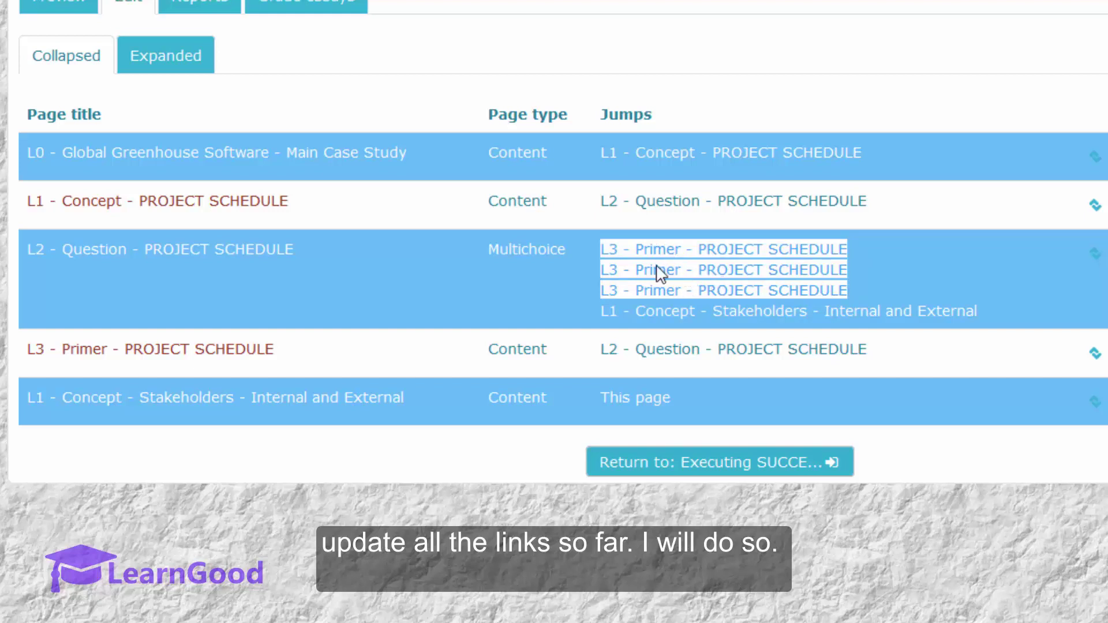
drag(591, 312, 756, 315)
drag(1007, 317, 607, 310)
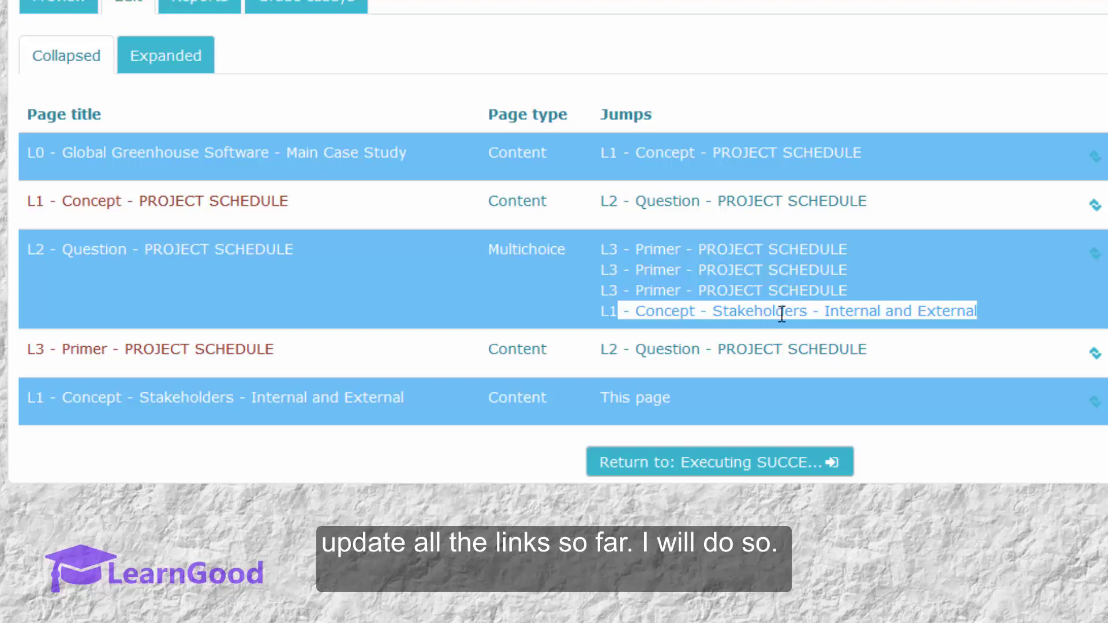
click(742, 338)
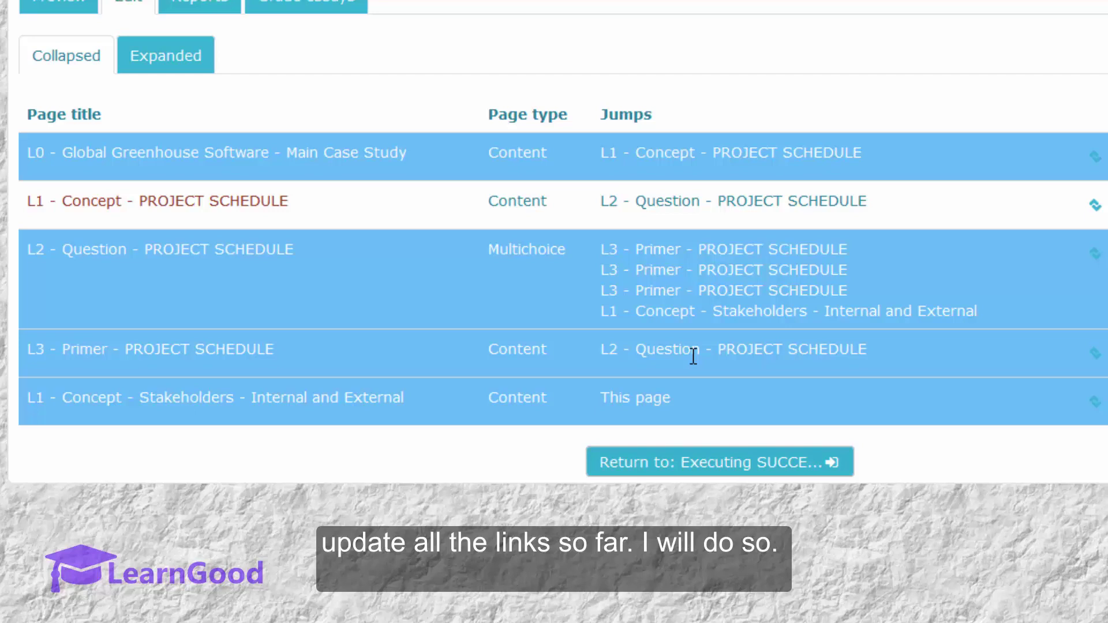
ctrl+click(619, 347)
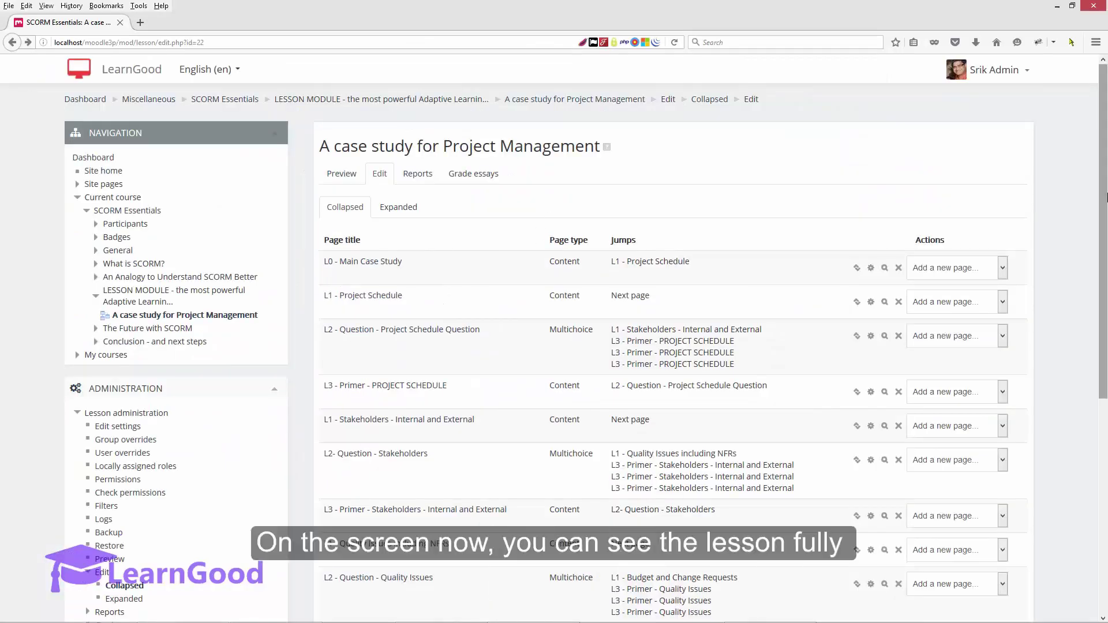
Examine the pages and jumps of the "A case study for Project Management" lesson and the page types that can be added after L0 - Main Case Study.
scroll(378, 277, down, 4)
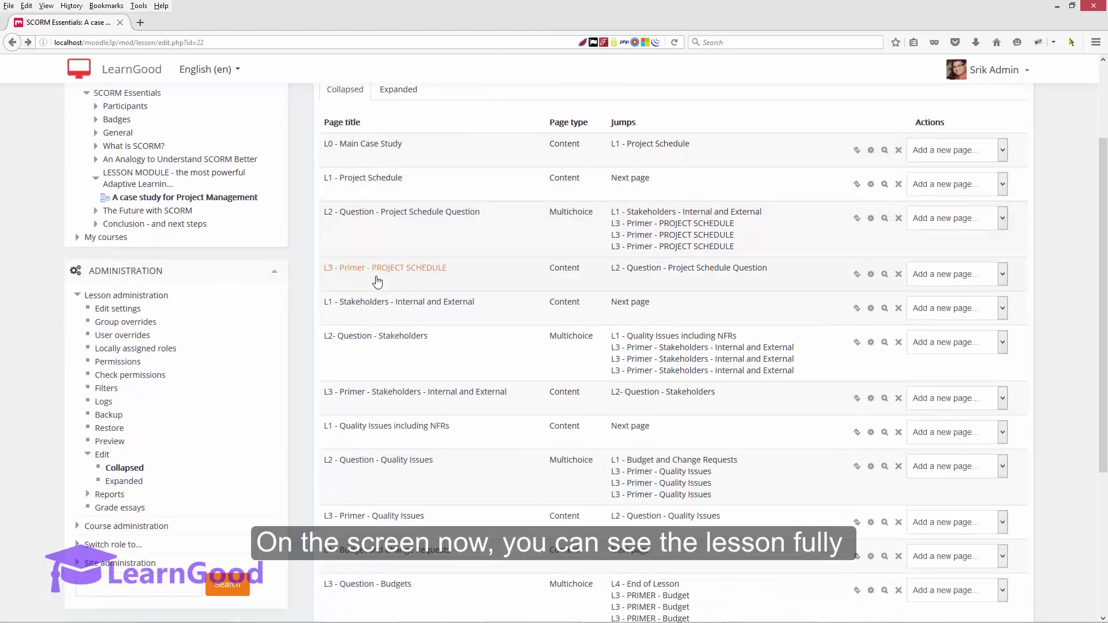
scroll(378, 282, down, 2)
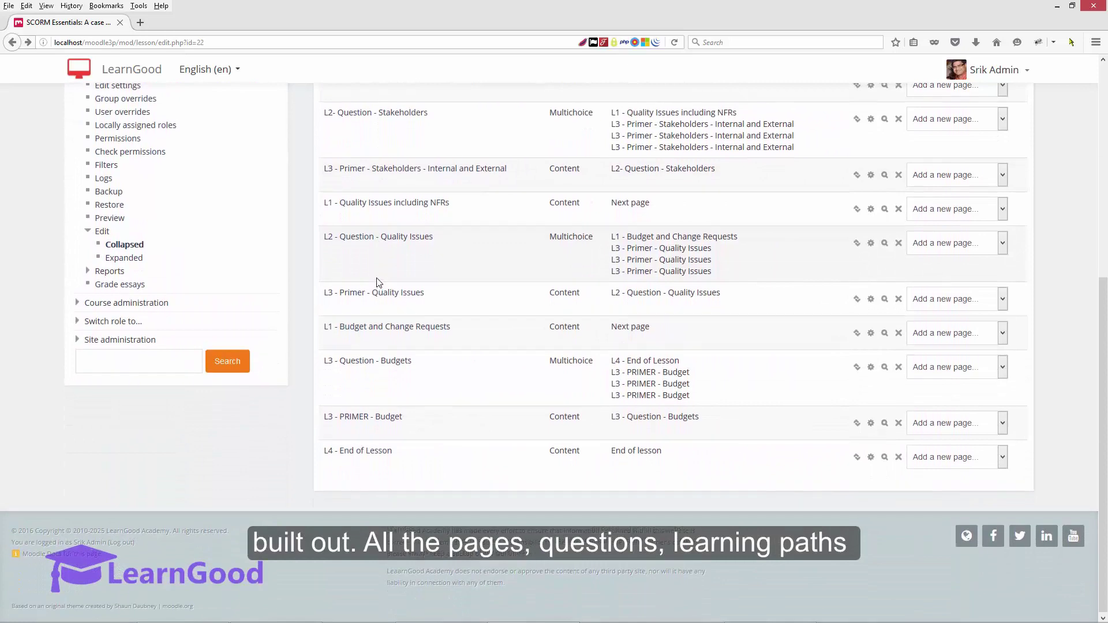
scroll(377, 282, up, 5)
scroll(642, 240, down, 5)
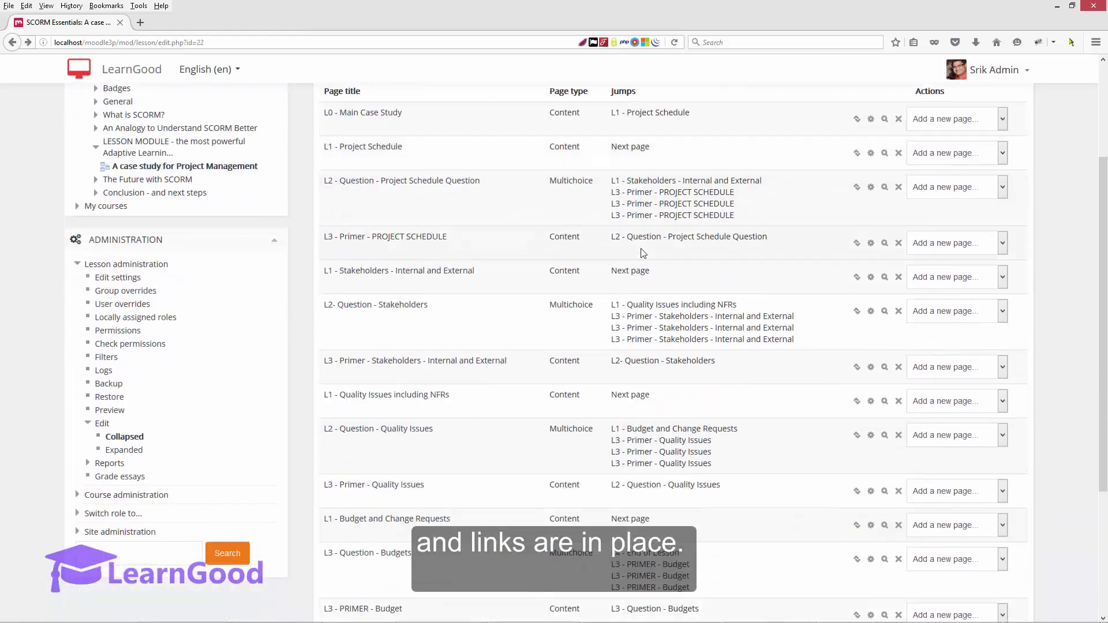
scroll(633, 229, up, 5)
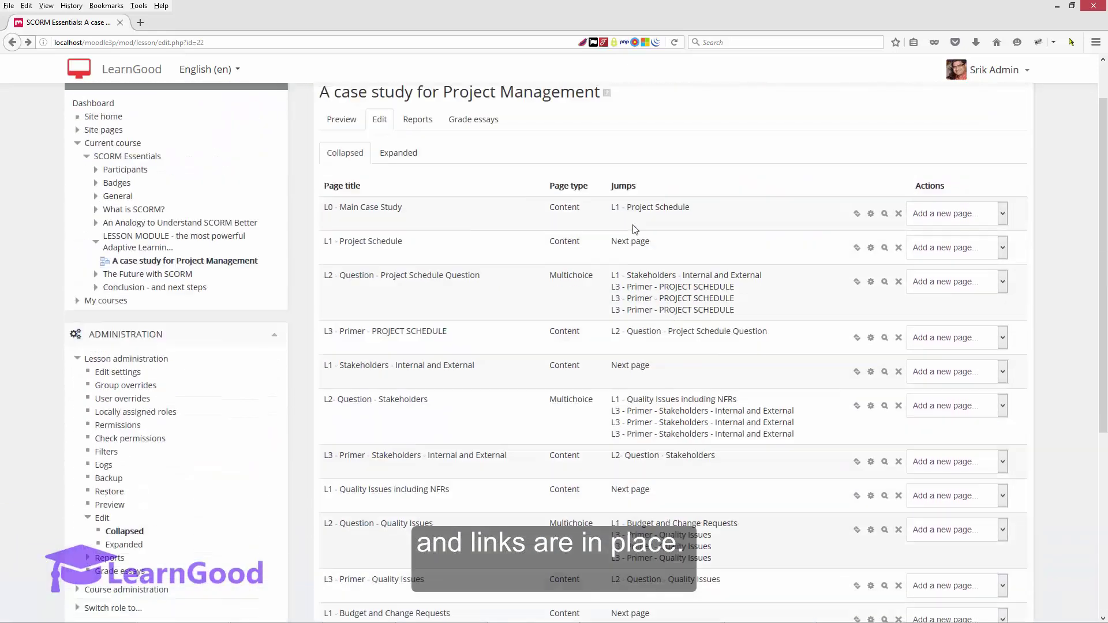
scroll(633, 221, up, 1)
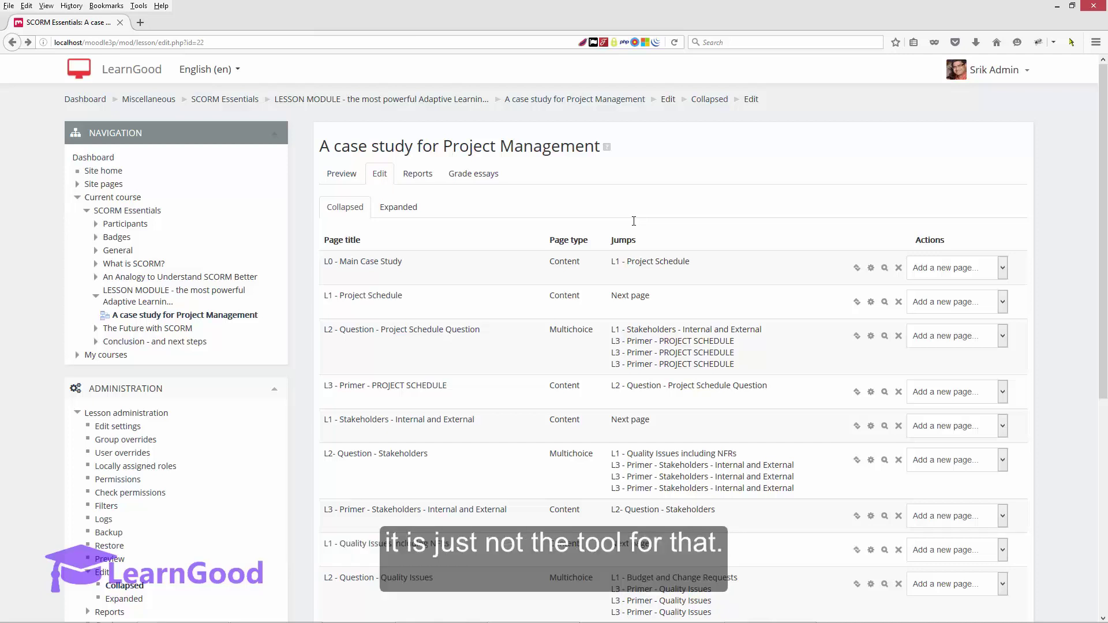
click(970, 272)
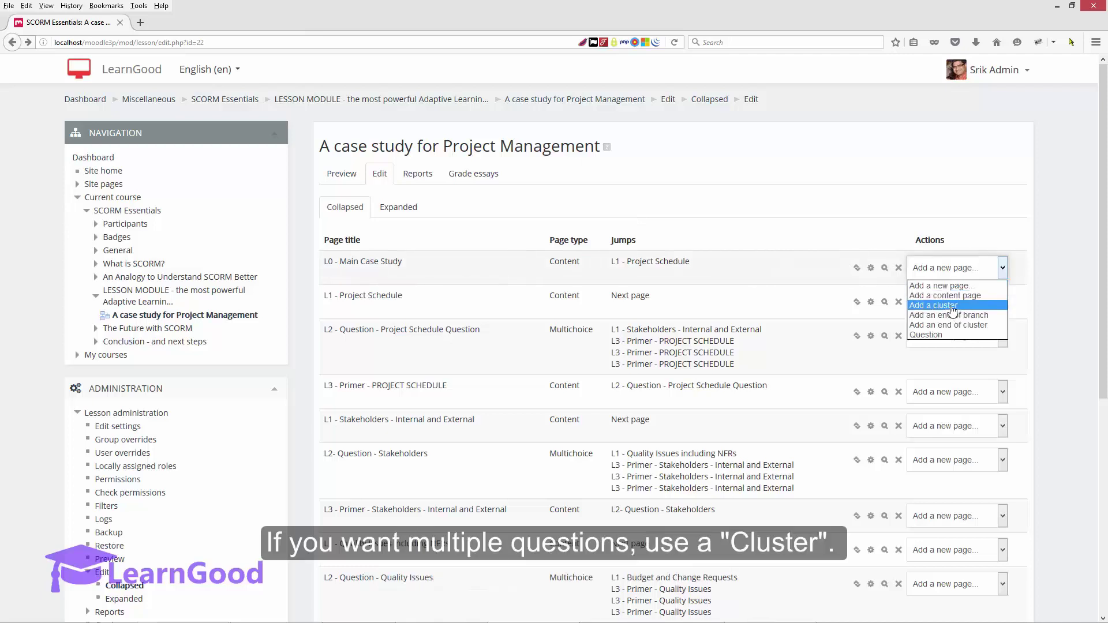
click(949, 200)
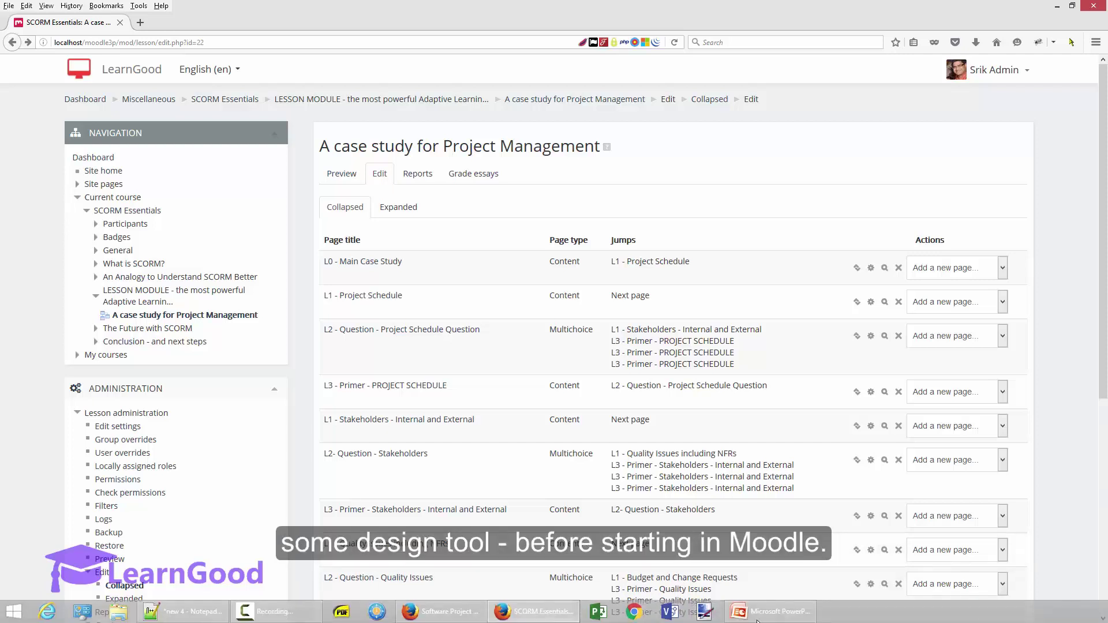
Switch to PowerPoint to view the lesson's flow diagram, and return to the Moodle page list to examine the L4 - End of Lesson page.
click(758, 622)
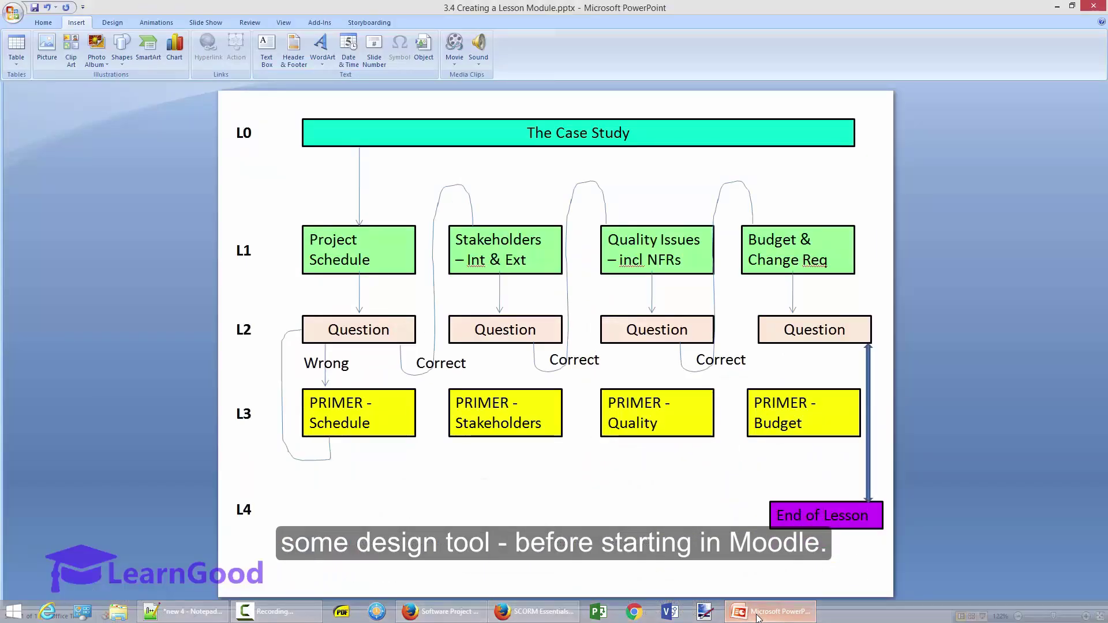
click(758, 616)
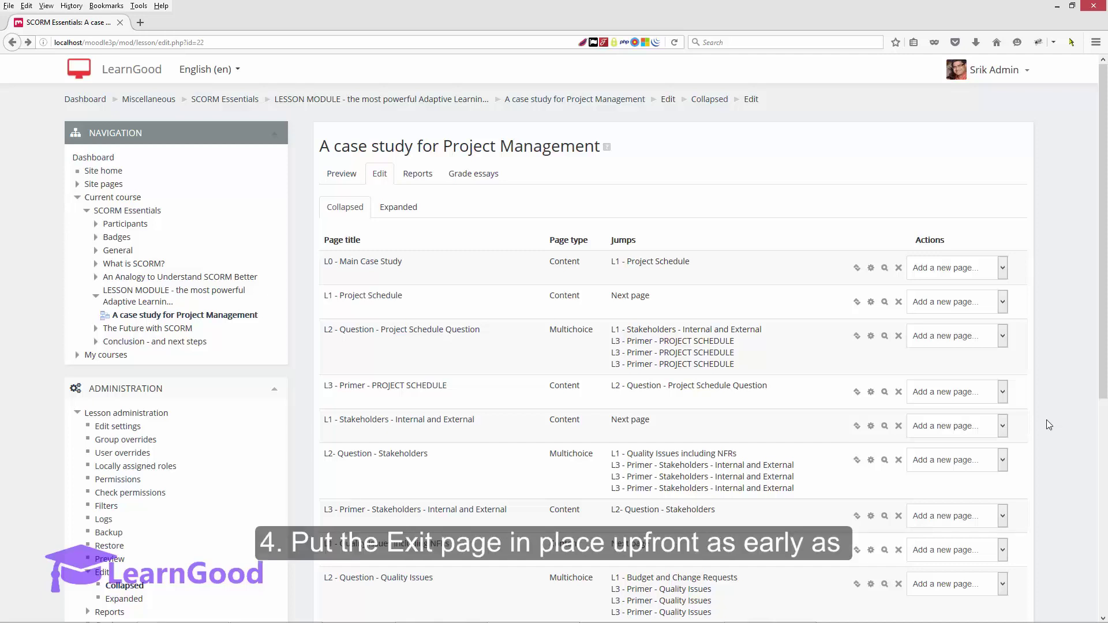
scroll(1049, 425, down, 5)
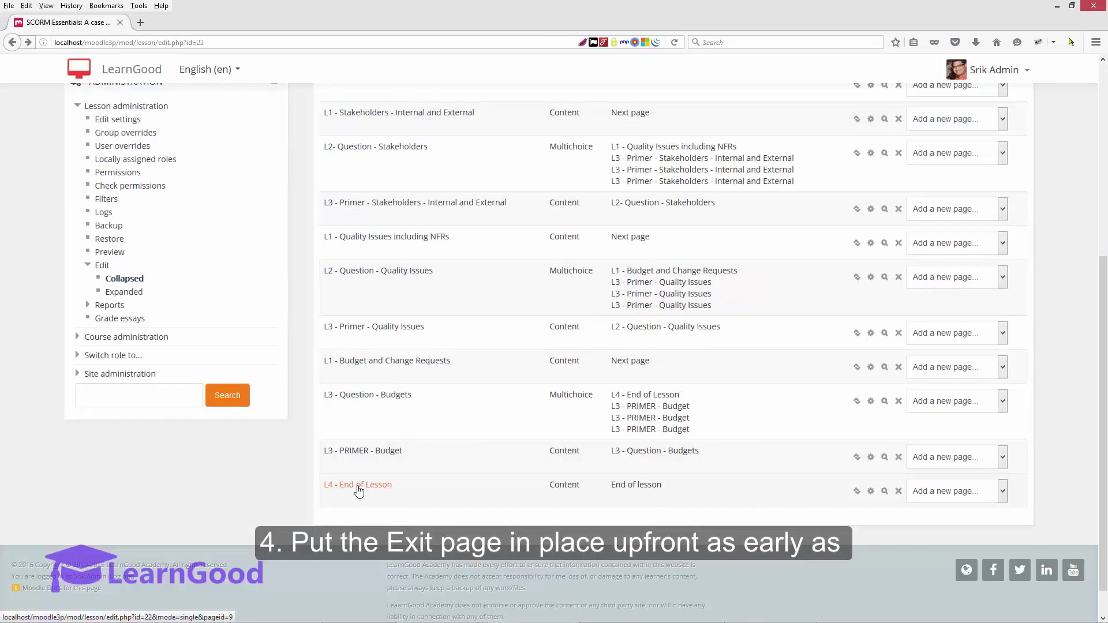